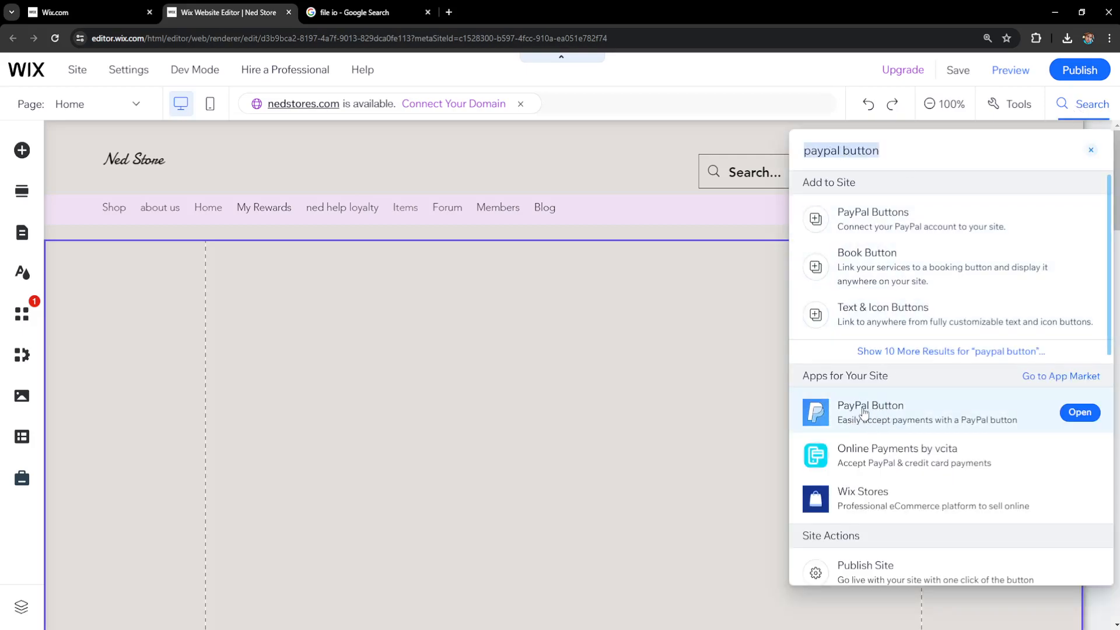
Step: Add the PayPal Button app by POWR from the App Market to the page
{"action": "left_click", "coordinate": [960, 412]}
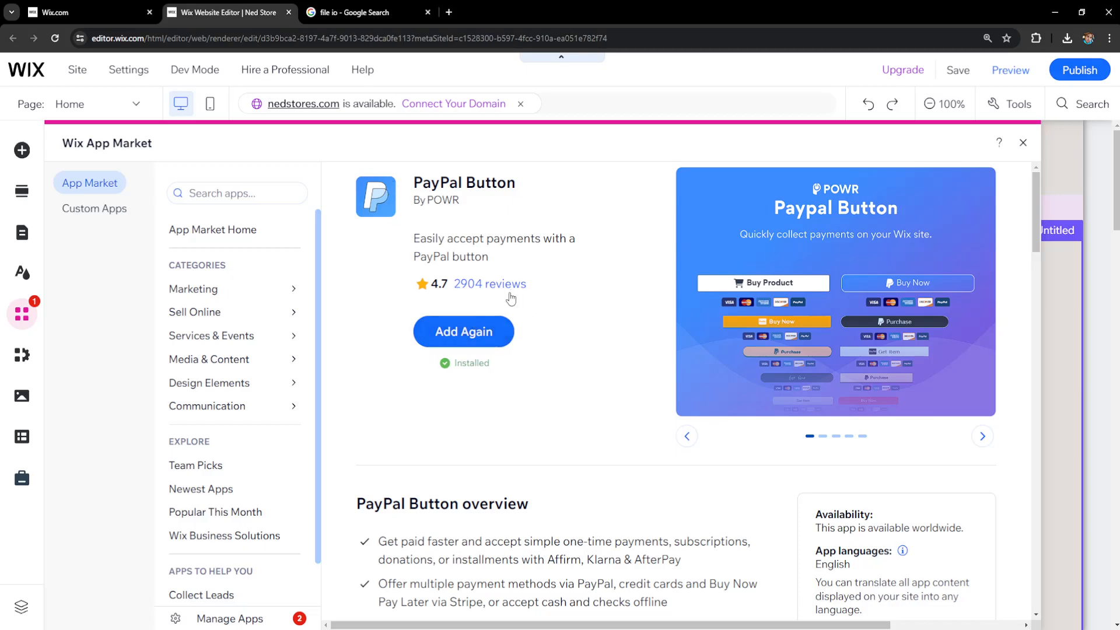
{"action": "left_click", "coordinate": [478, 333]}
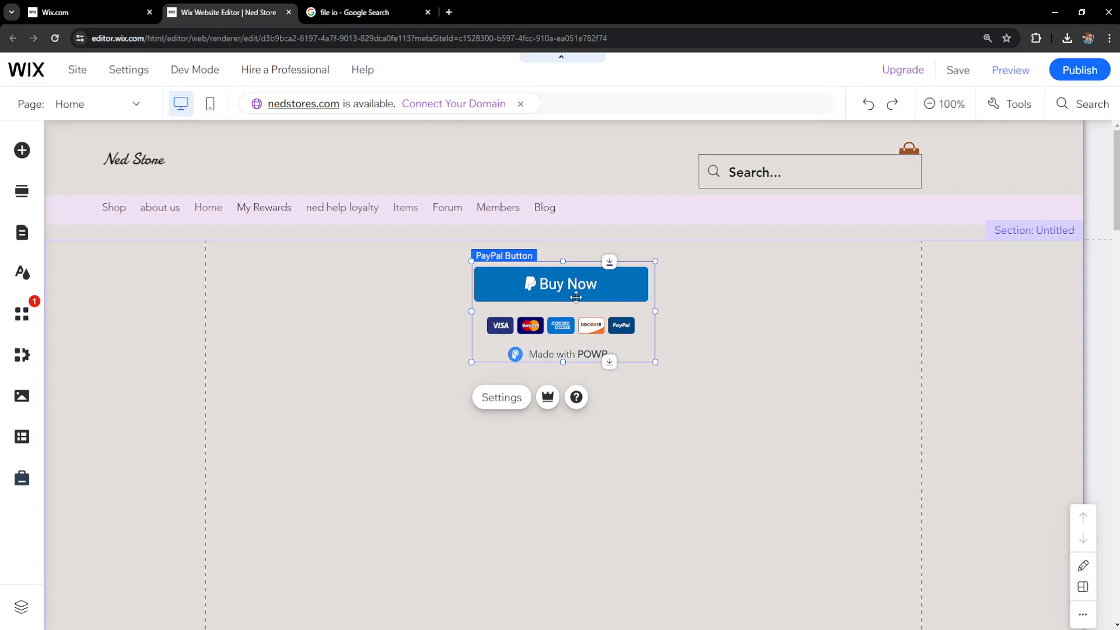
Step: Move the Buy Now button to the section's left side and bring up its settings panel
{"action": "left_click_drag", "start_coordinate": [572, 297], "coordinate": [312, 278]}
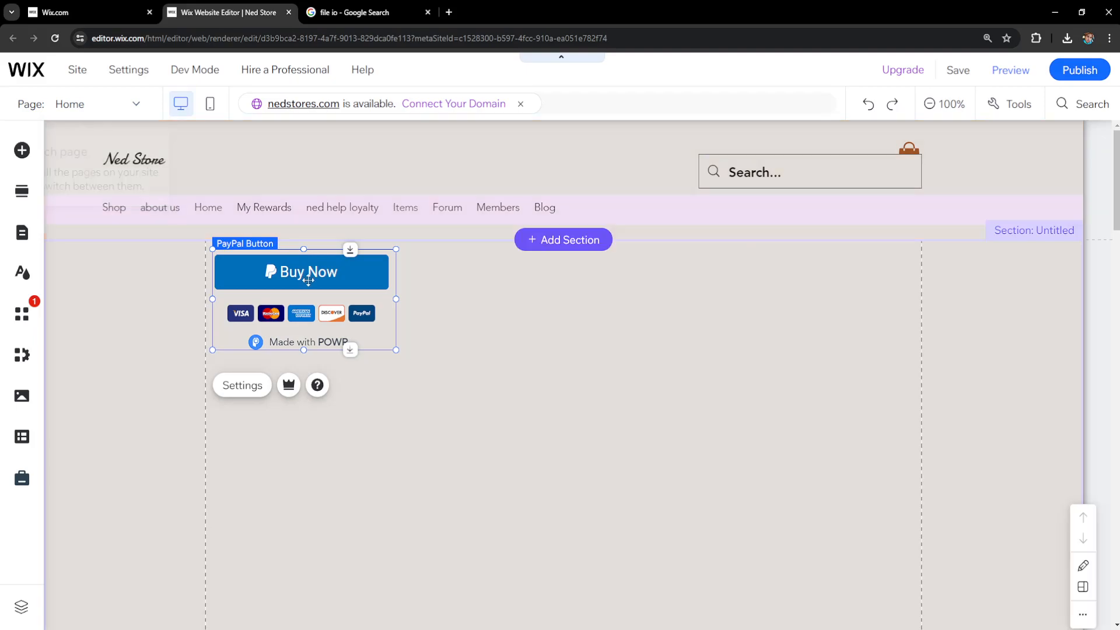
{"action": "left_click", "coordinate": [242, 387]}
{"action": "left_click_drag", "start_coordinate": [253, 222], "coordinate": [633, 181]}
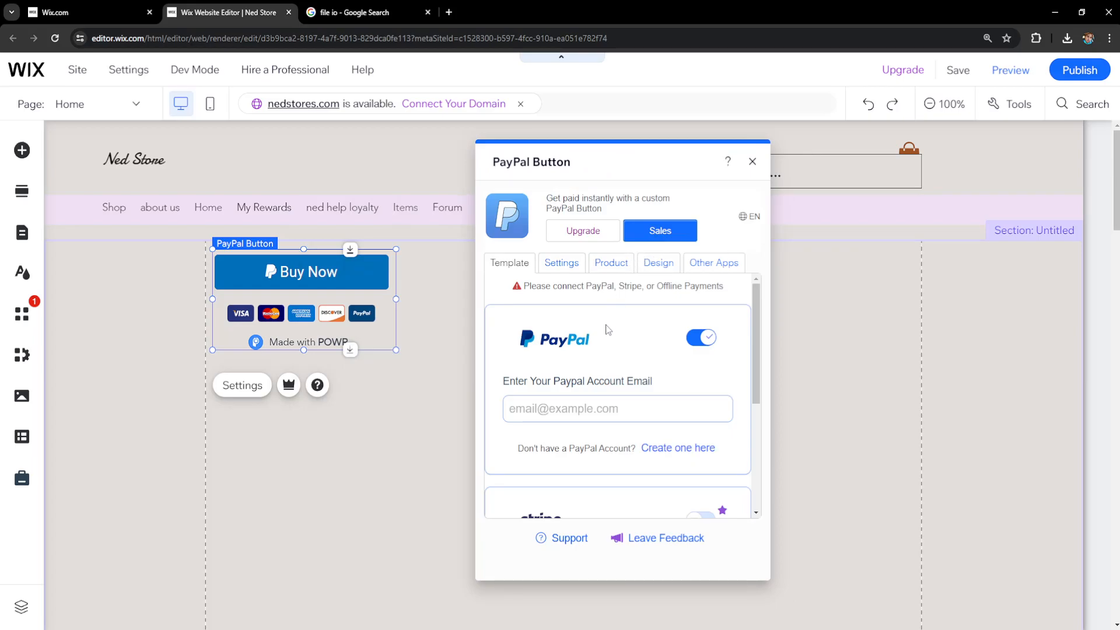
Step: Enter the PayPal account e-mail address in the Template tab's account email field
{"action": "left_click", "coordinate": [563, 269]}
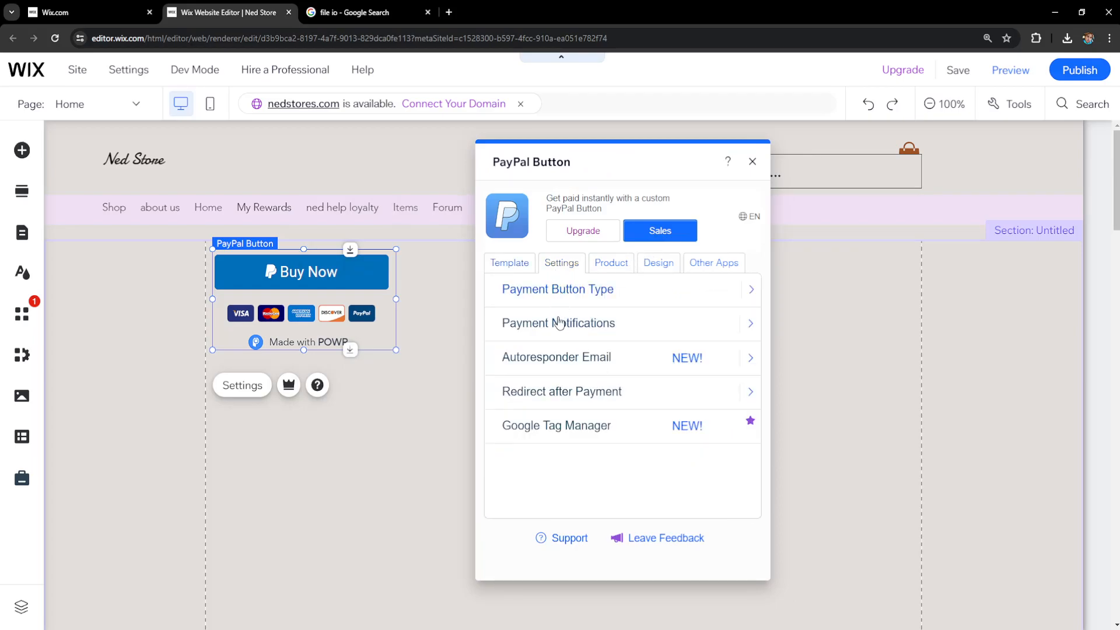
{"action": "left_click", "coordinate": [503, 267]}
{"action": "scroll", "coordinate": [557, 347], "scroll_direction": "down", "scroll_amount": 3}
{"action": "scroll", "coordinate": [560, 362], "scroll_direction": "up", "scroll_amount": 3}
{"action": "left_click", "coordinate": [540, 409]}
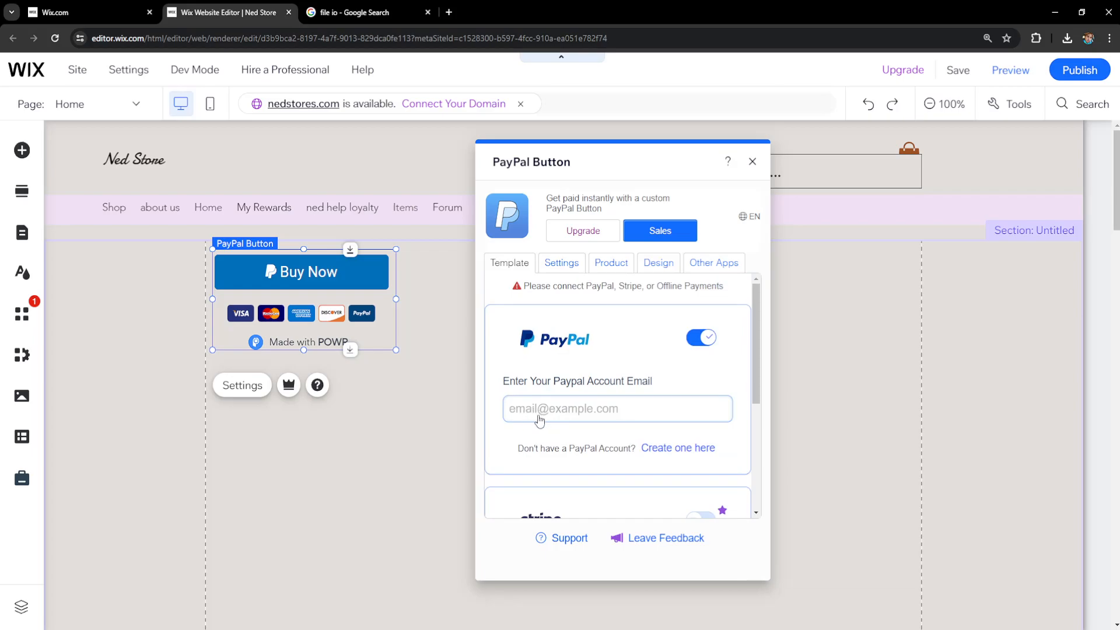
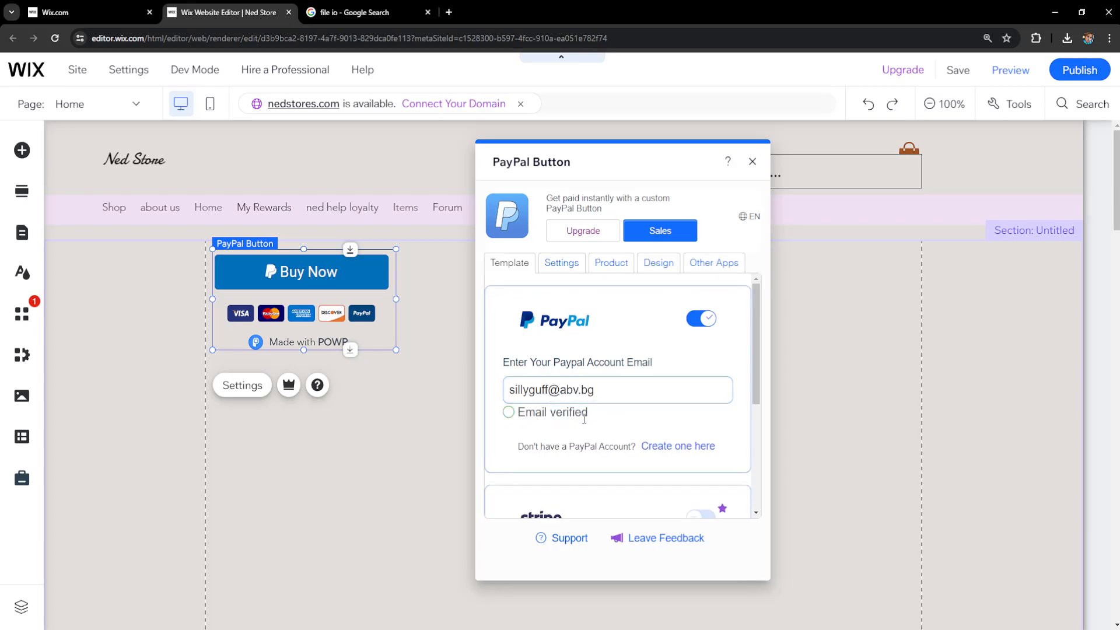
{"action": "scroll", "coordinate": [618, 390], "scroll_direction": "down", "scroll_amount": 1}
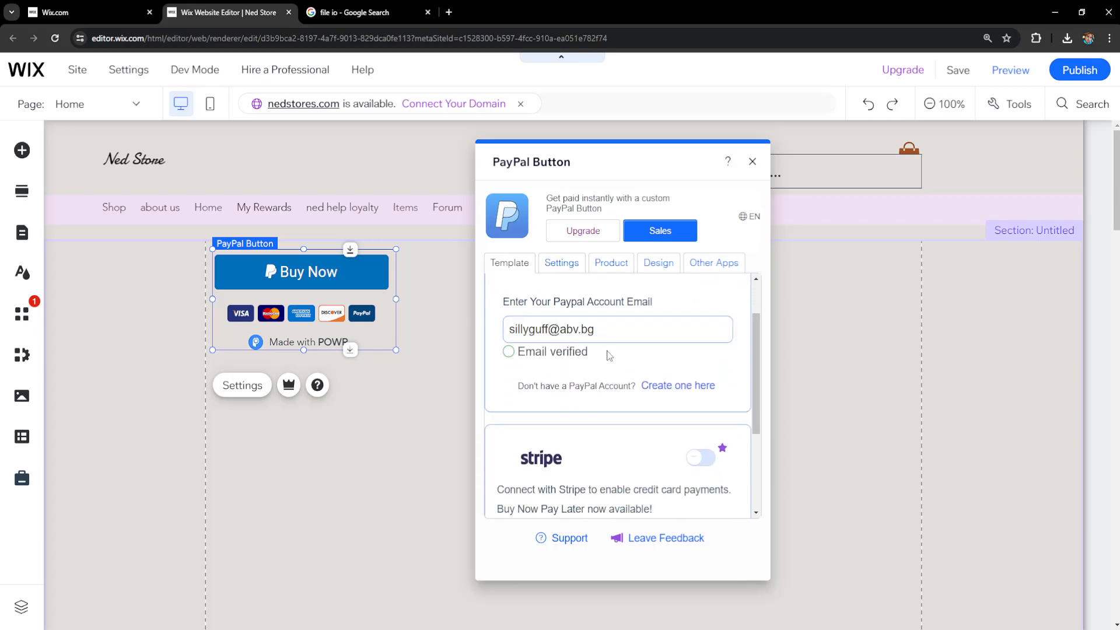
Step: Rename the product from Product to FIRE BEATS
{"action": "left_click", "coordinate": [604, 272]}
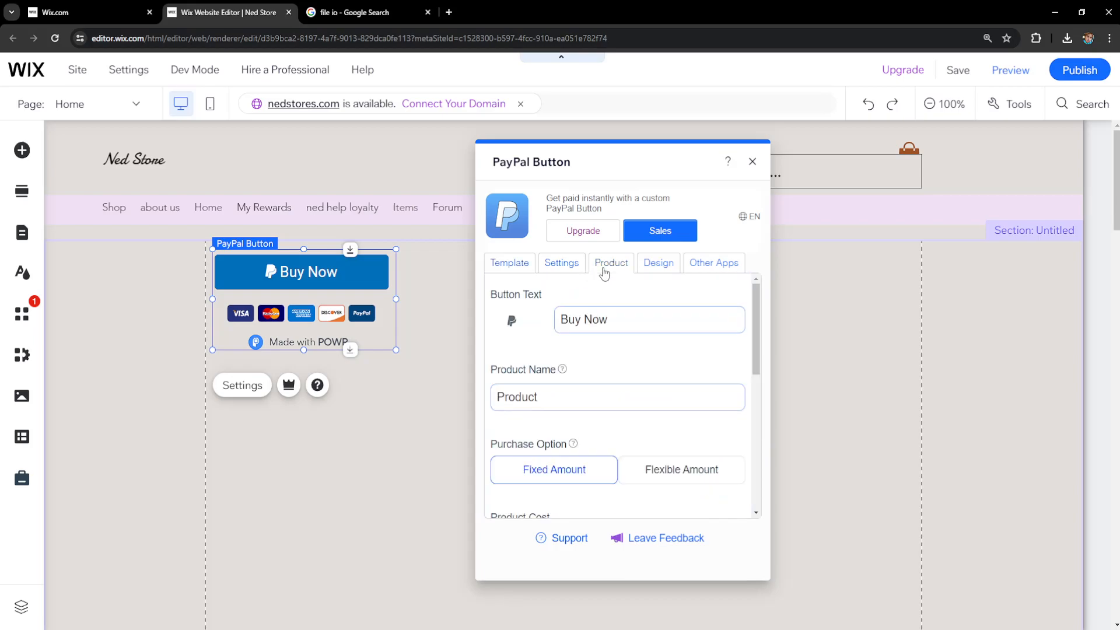
{"action": "double_click", "coordinate": [536, 402]}
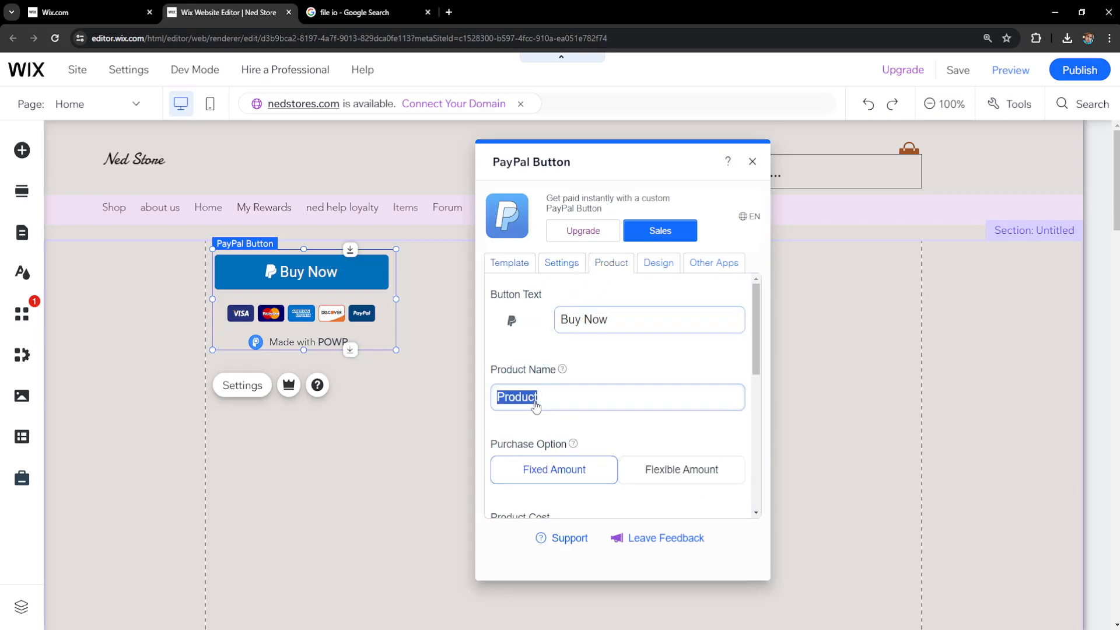
{"action": "type", "text": "FIRE BEATS"}
Step: Set the product cost to 10.00 and keep US Dollar as the currency
{"action": "scroll", "coordinate": [554, 379], "scroll_direction": "down", "scroll_amount": 2}
{"action": "double_click", "coordinate": [520, 424]}
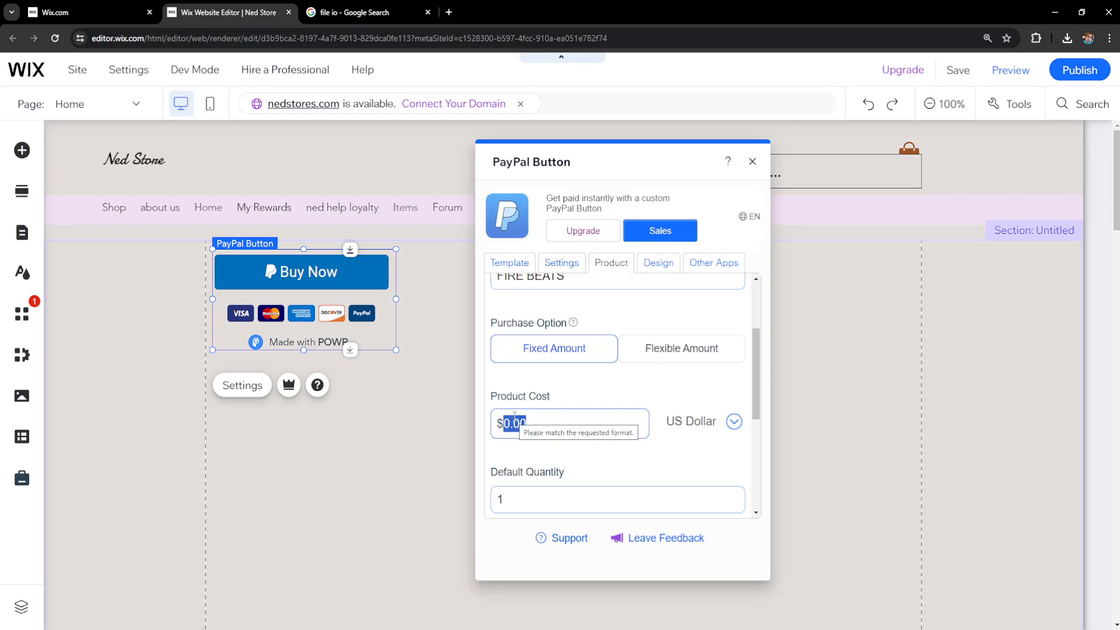
{"action": "type", "text": "0.01"}
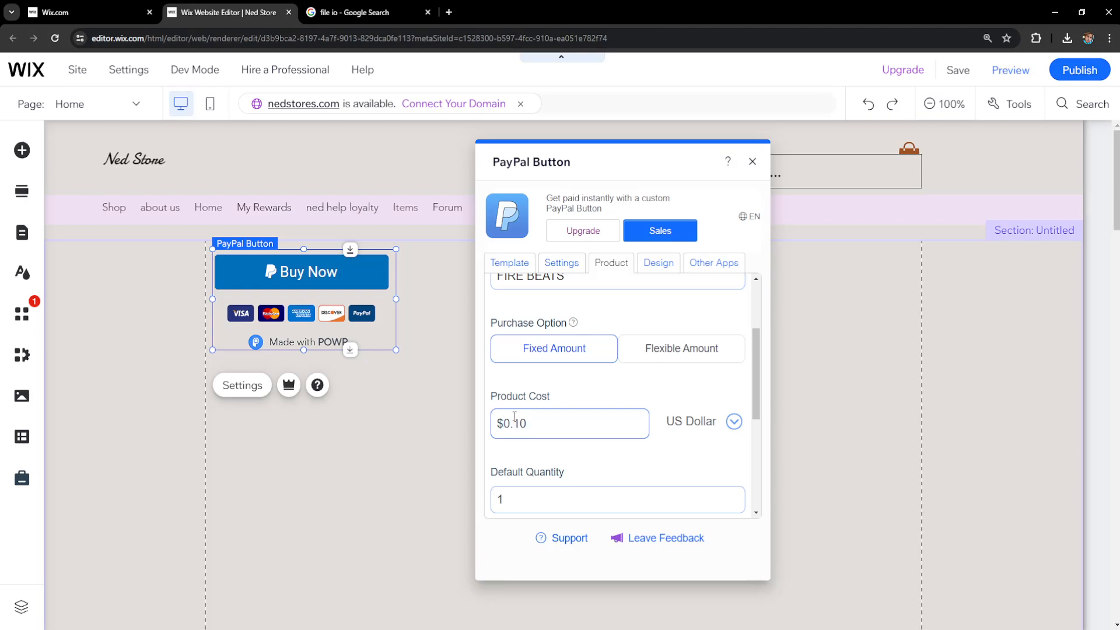
{"action": "type", "text": "0"}
{"action": "scroll", "coordinate": [514, 416], "scroll_direction": "down", "scroll_amount": 1}
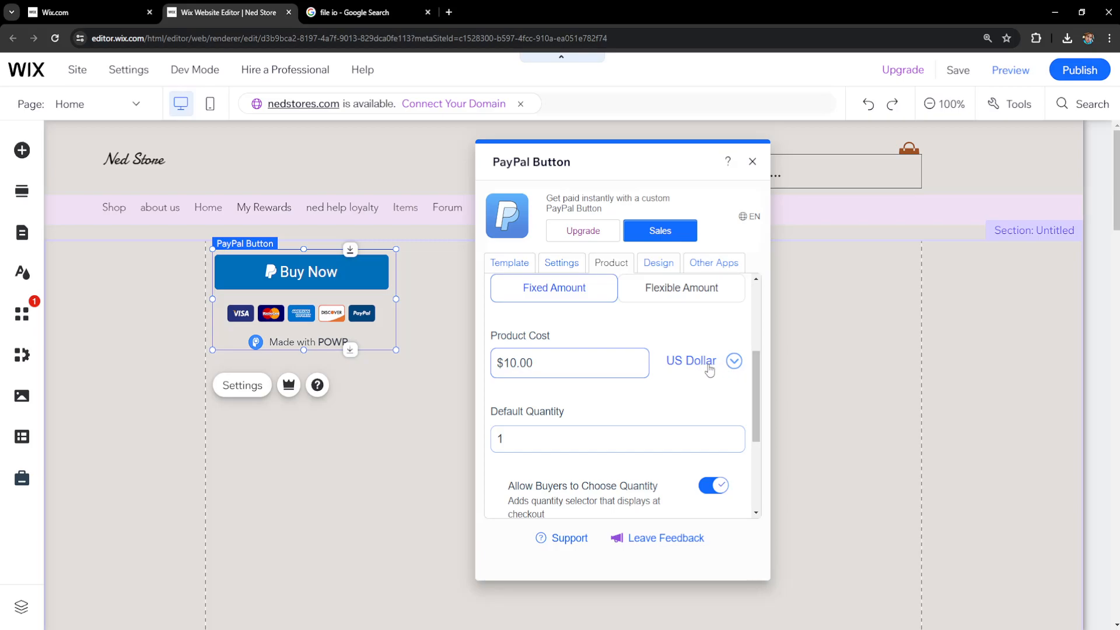
{"action": "left_click", "coordinate": [733, 360]}
{"action": "left_click", "coordinate": [707, 389]}
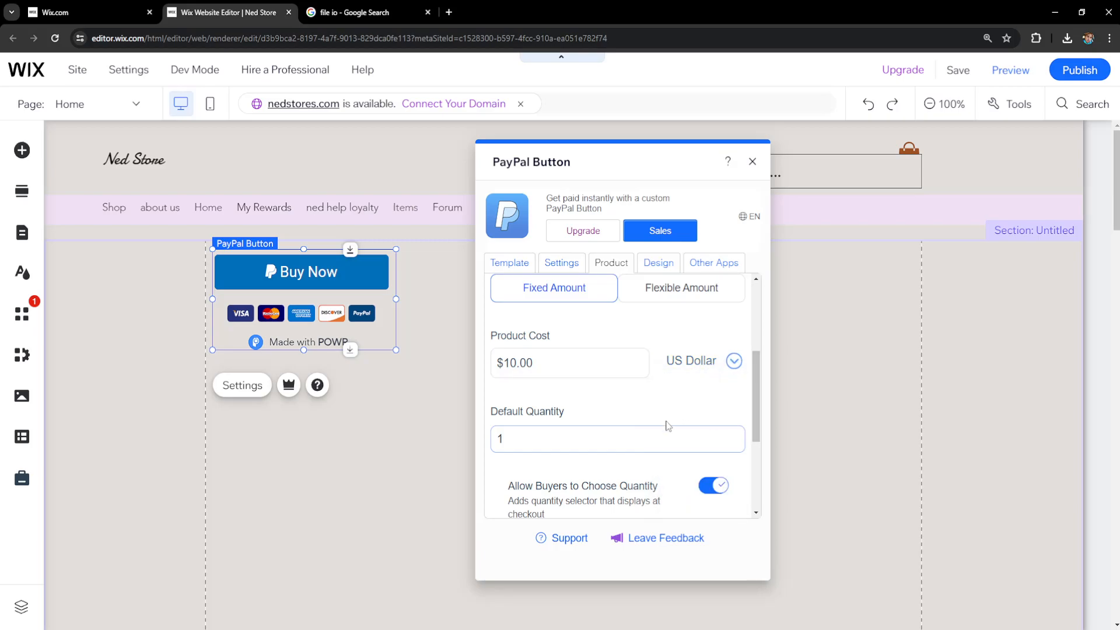
{"action": "scroll", "coordinate": [640, 401], "scroll_direction": "down", "scroll_amount": 3}
{"action": "scroll", "coordinate": [642, 399], "scroll_direction": "up", "scroll_amount": 6}
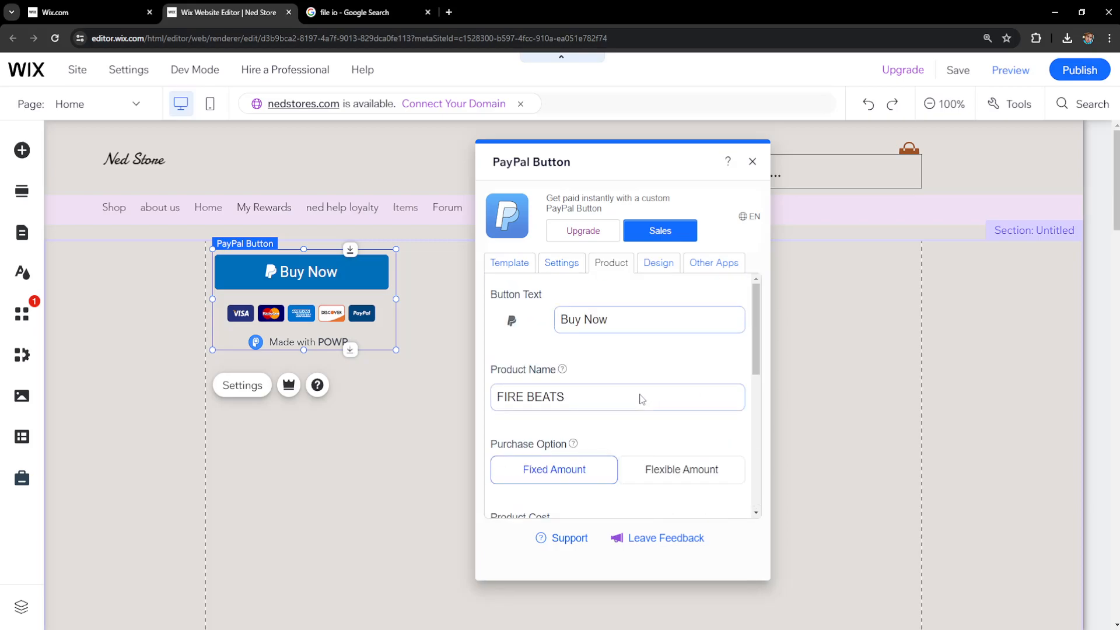
Step: Switch on Enable Autoresponder and launch Customize Autoresponder Email in the POWR Mail Editor
{"action": "left_click", "coordinate": [561, 271]}
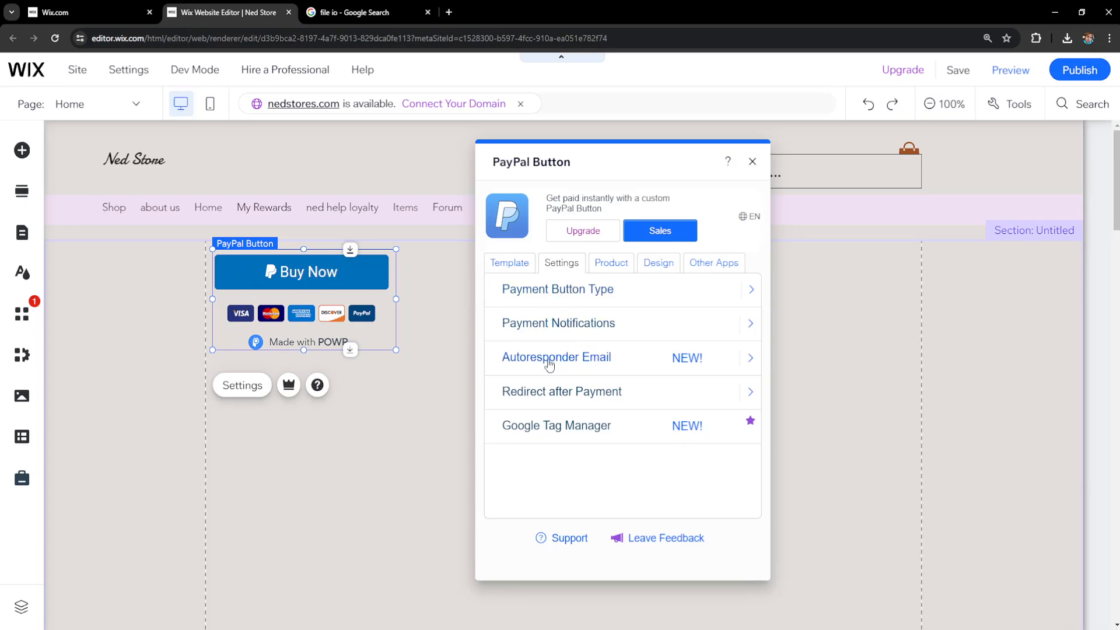
{"action": "left_click", "coordinate": [581, 358]}
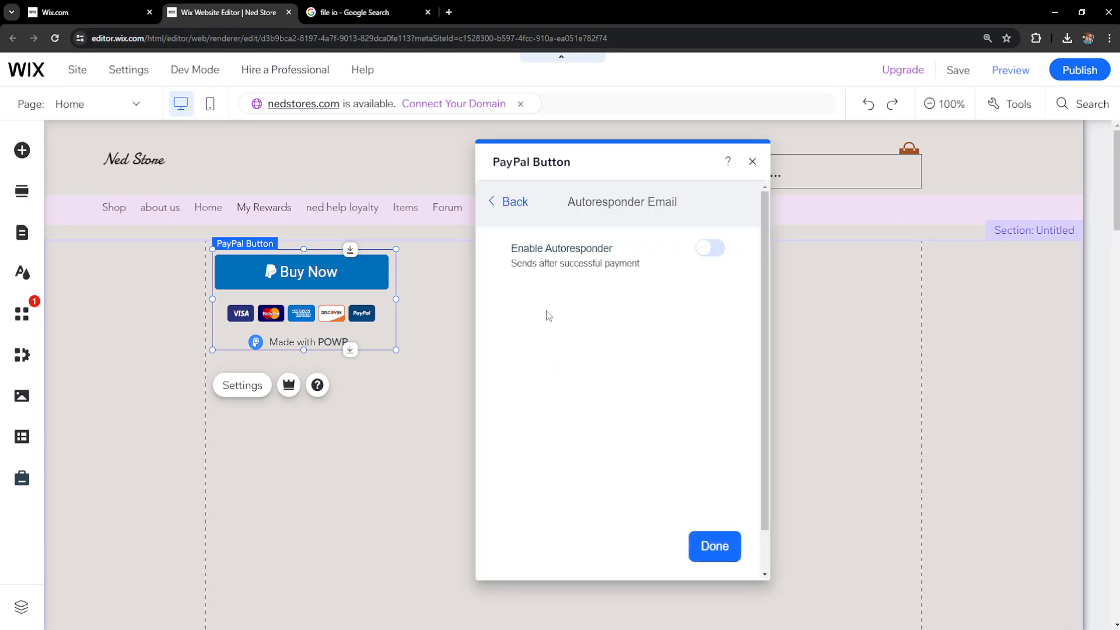
{"action": "left_click", "coordinate": [709, 255]}
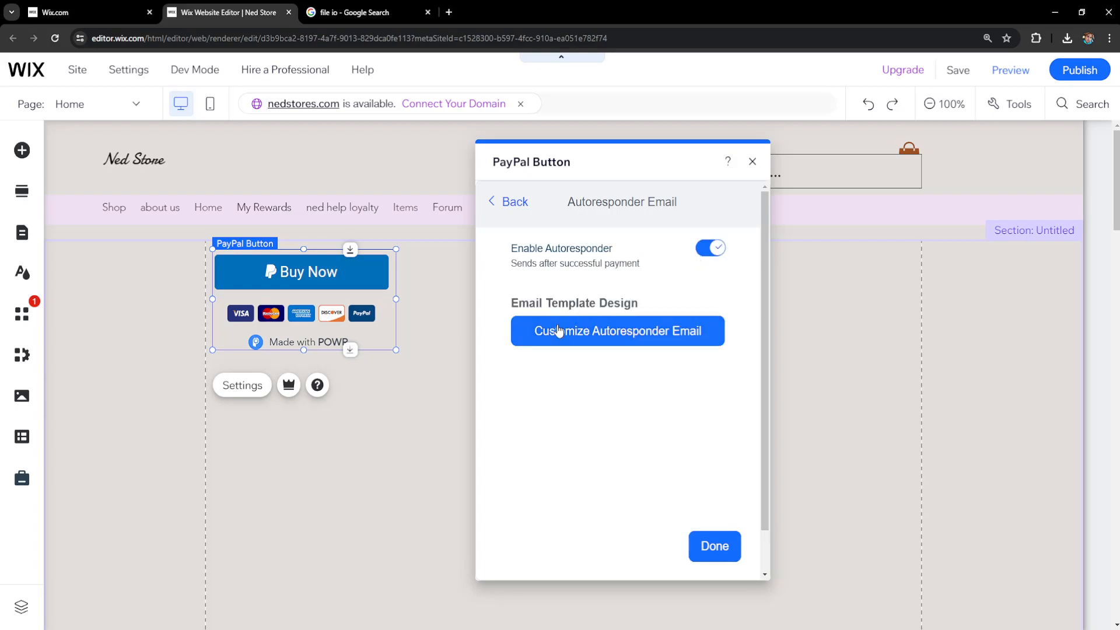
{"action": "left_click", "coordinate": [575, 336]}
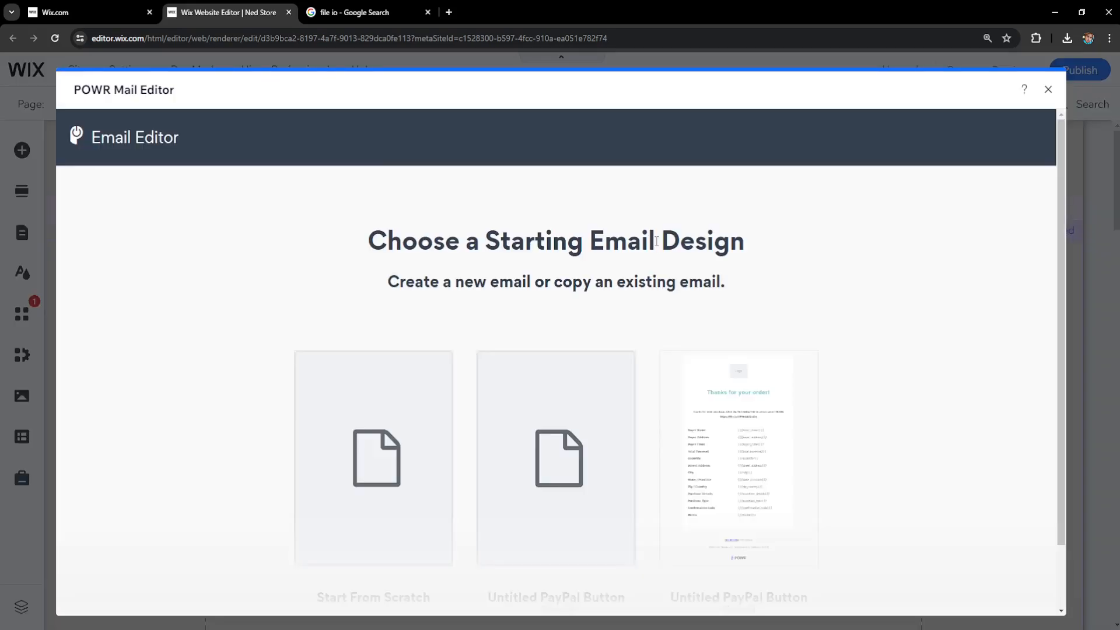
Step: Start a new autoresponder email design in the POWR Mail Editor
{"action": "scroll", "coordinate": [657, 241], "scroll_direction": "down", "scroll_amount": 2}
{"action": "mouse_move", "coordinate": [452, 362]}
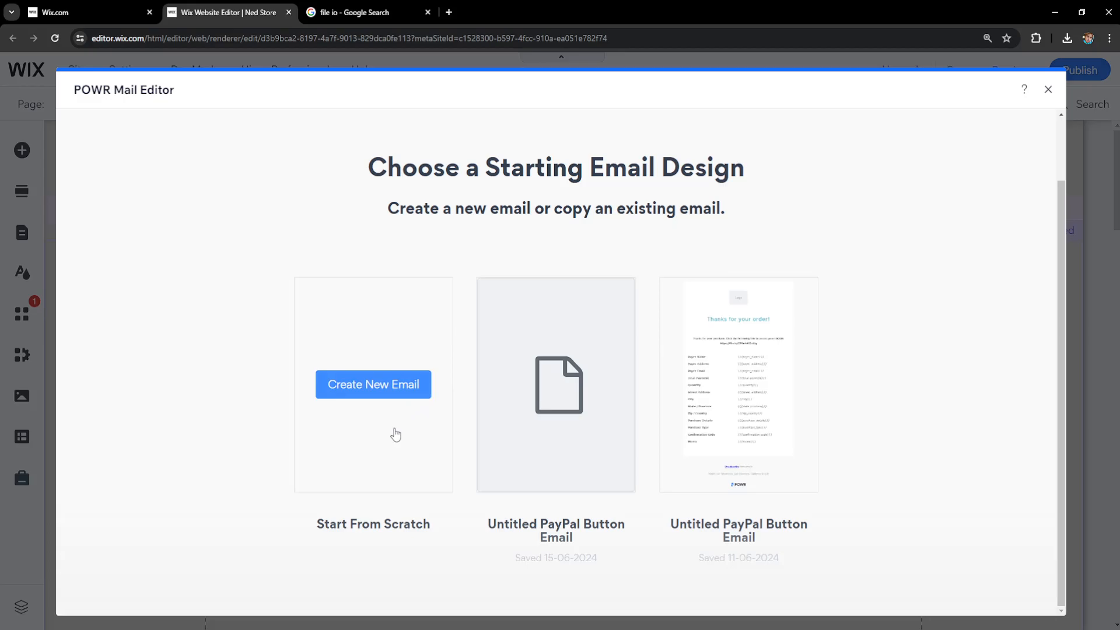
{"action": "left_click", "coordinate": [401, 384]}
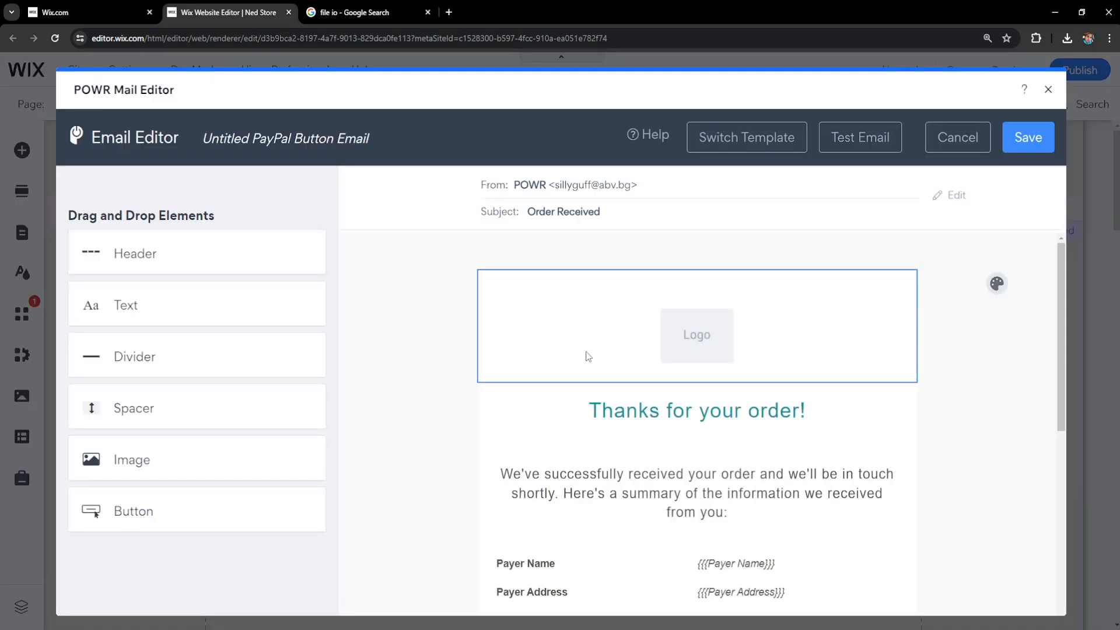
Step: Replace the order summary paragraph with 'THANKS FOR PURCHASING OUR BEATS. YOU CAN DOWNLOAD THEM HERE:'
{"action": "scroll", "coordinate": [587, 357], "scroll_direction": "down", "scroll_amount": 2}
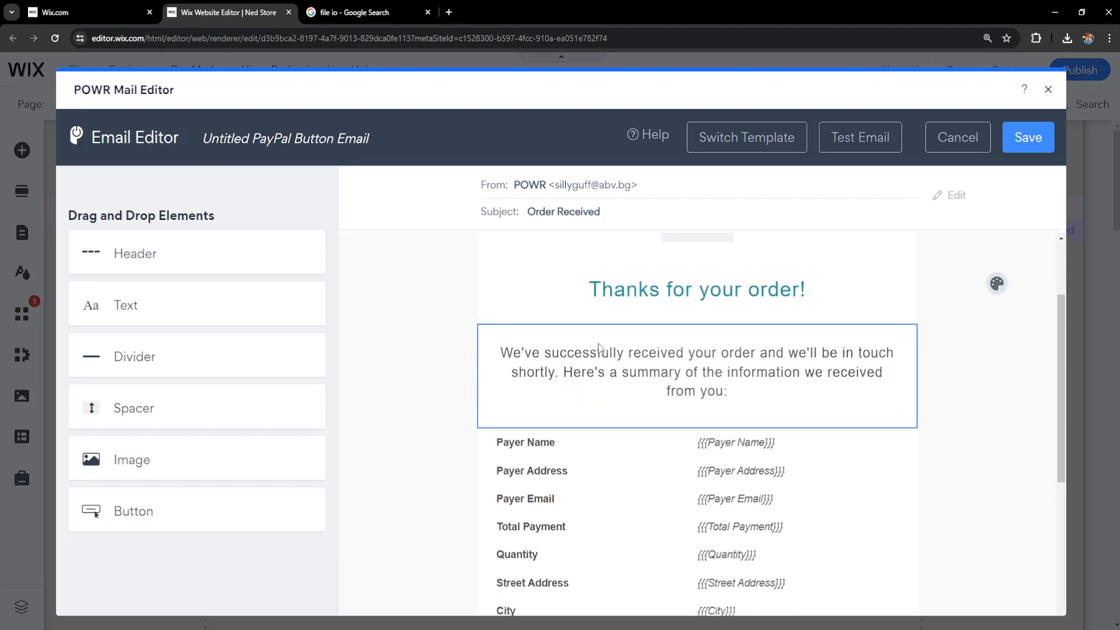
{"action": "scroll", "coordinate": [588, 352], "scroll_direction": "up", "scroll_amount": 2}
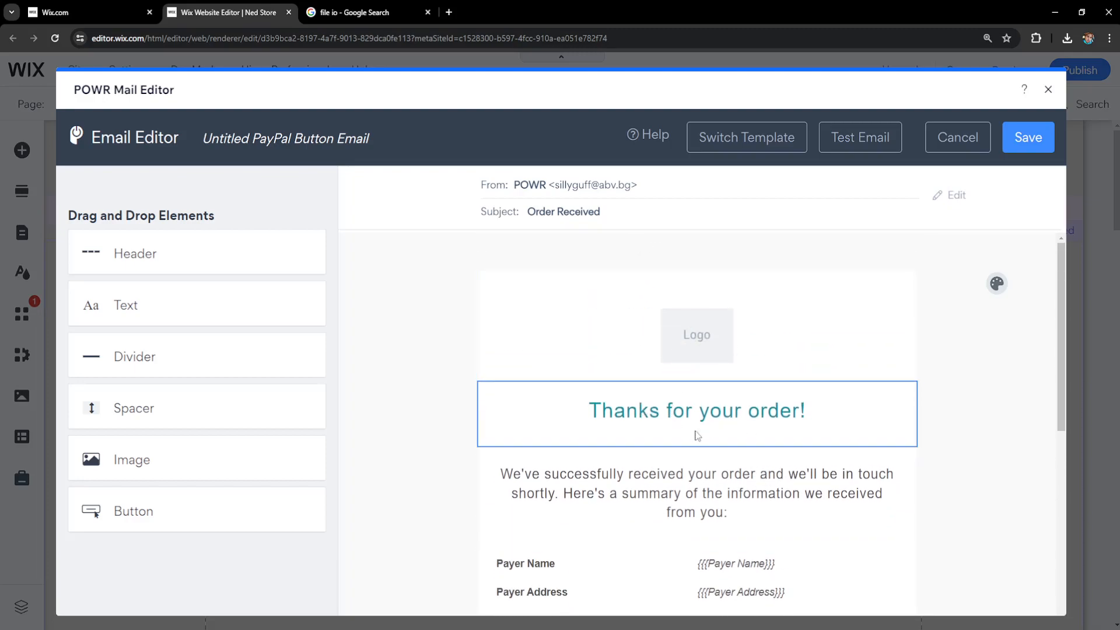
{"action": "scroll", "coordinate": [655, 419], "scroll_direction": "down", "scroll_amount": 1}
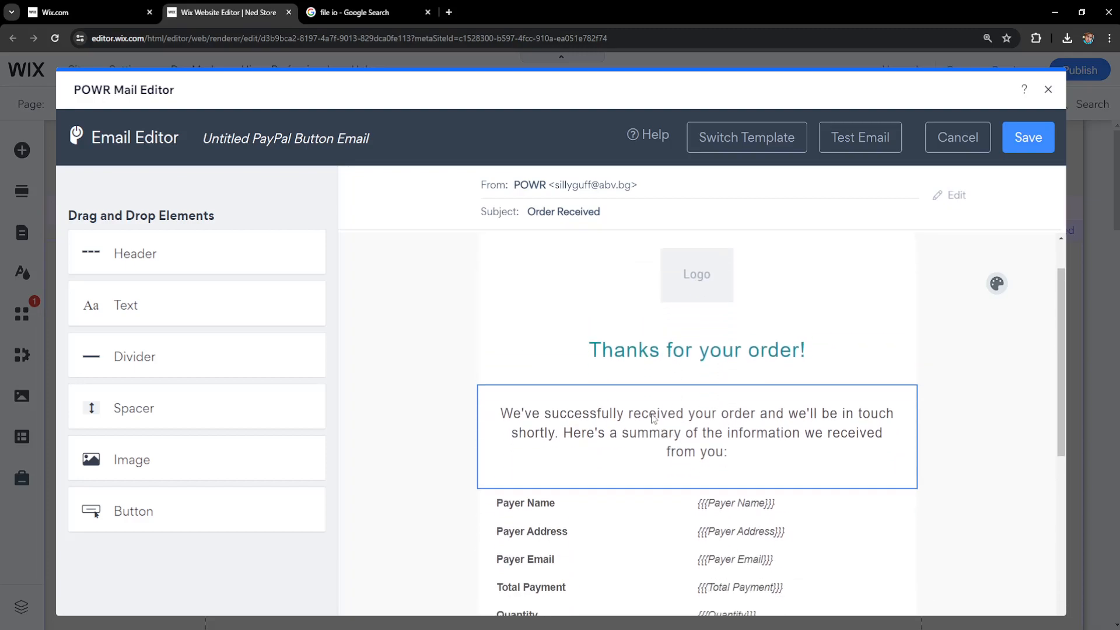
{"action": "left_click", "coordinate": [703, 453]}
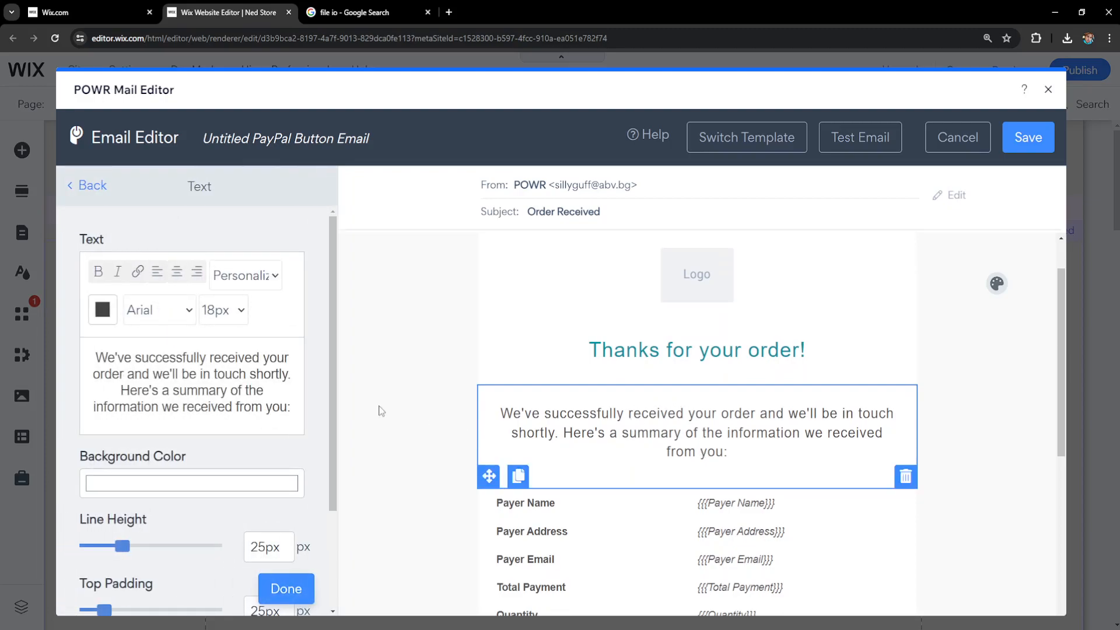
{"action": "left_click_drag", "start_coordinate": [98, 357], "coordinate": [317, 415]}
{"action": "key", "text": "BackSpace"}
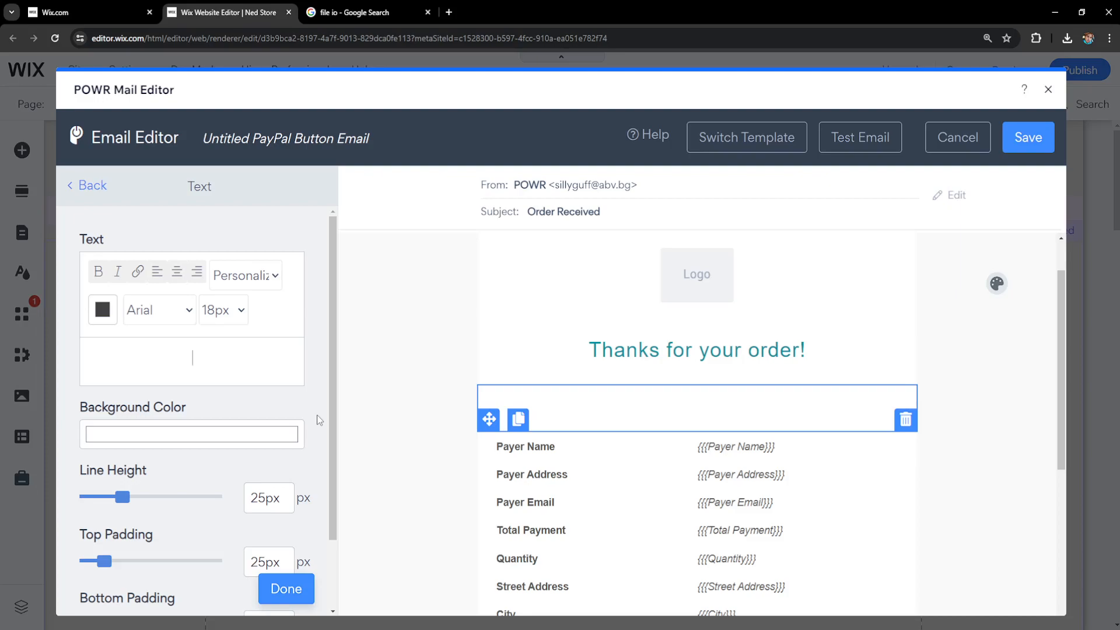
{"action": "type", "text": "THANKS FOR PURCHASING O"}
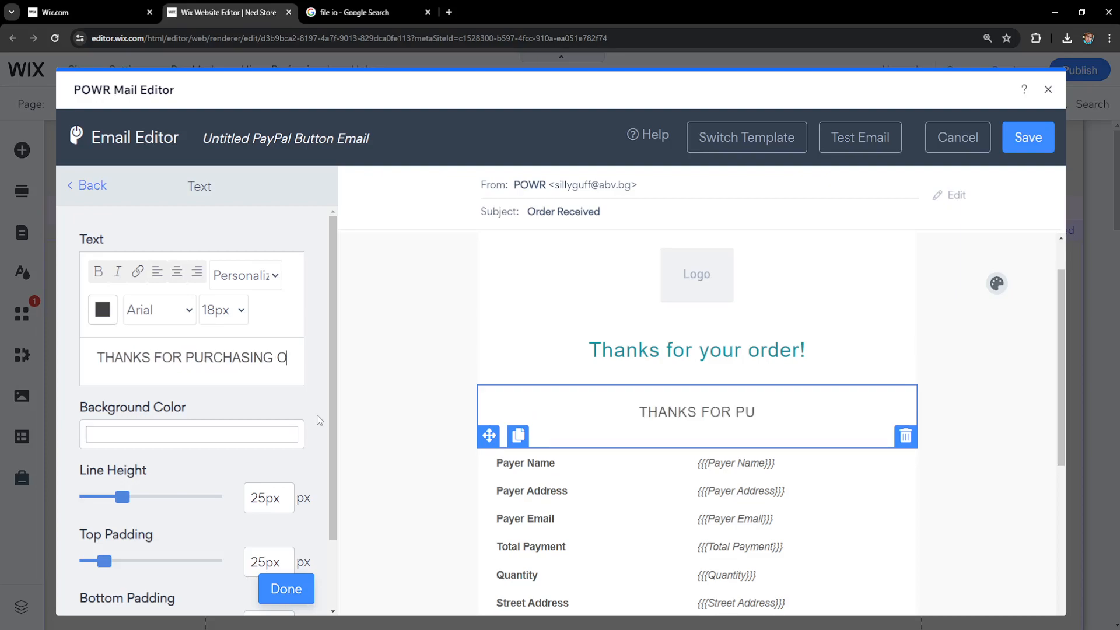
{"action": "type", "text": "UR BEATS. YOU CAN DOWNLOAD THEM HERE:"}
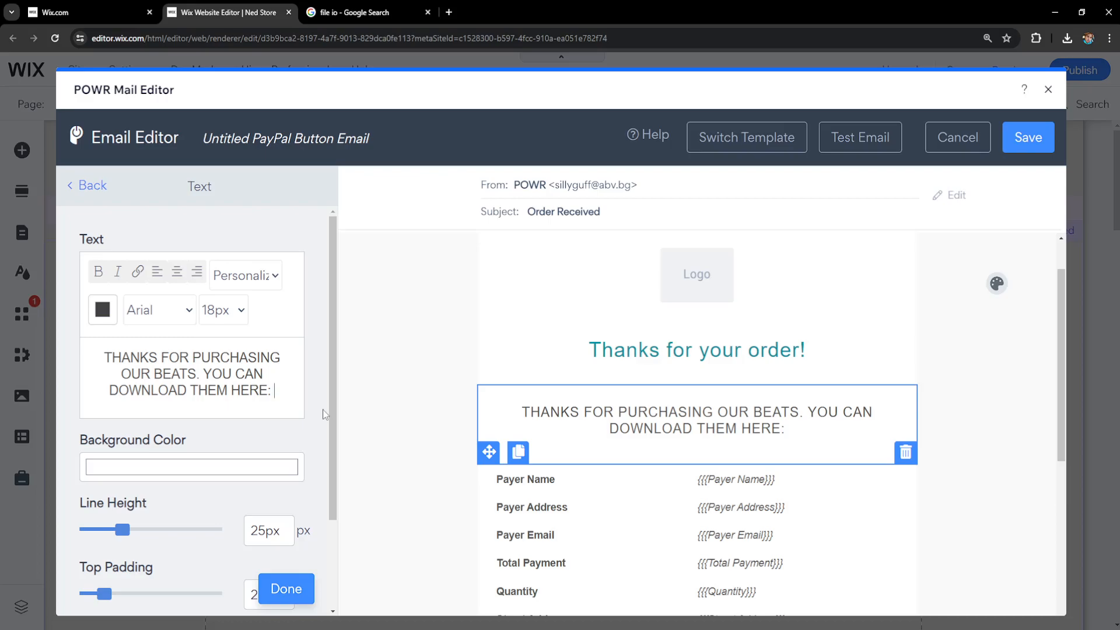
{"action": "left_click", "coordinate": [358, 14]}
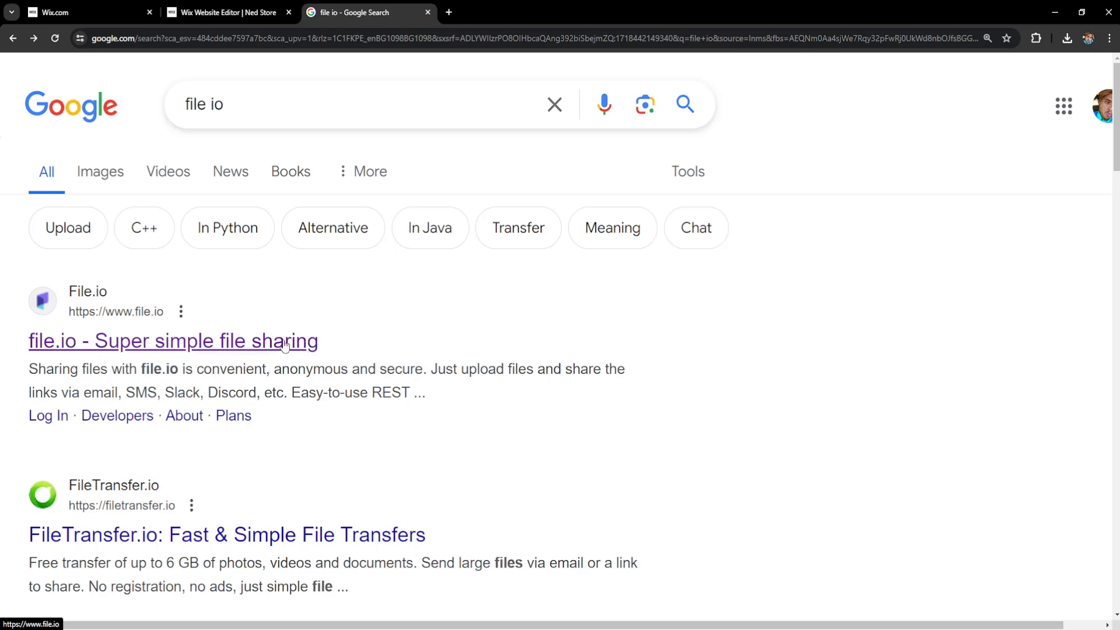
Step: Open the 'file.io - Super simple file sharing' result
{"action": "left_click", "coordinate": [73, 346]}
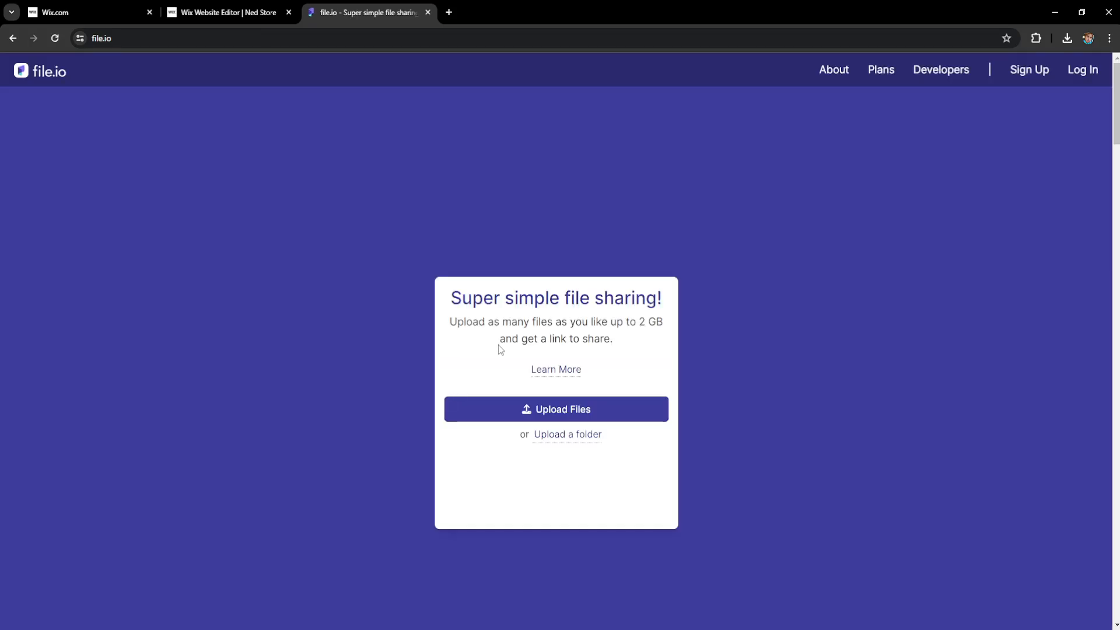
Step: Upload the SAMPLE-BEAT file from the Desktop to file.io
{"action": "left_click", "coordinate": [554, 410]}
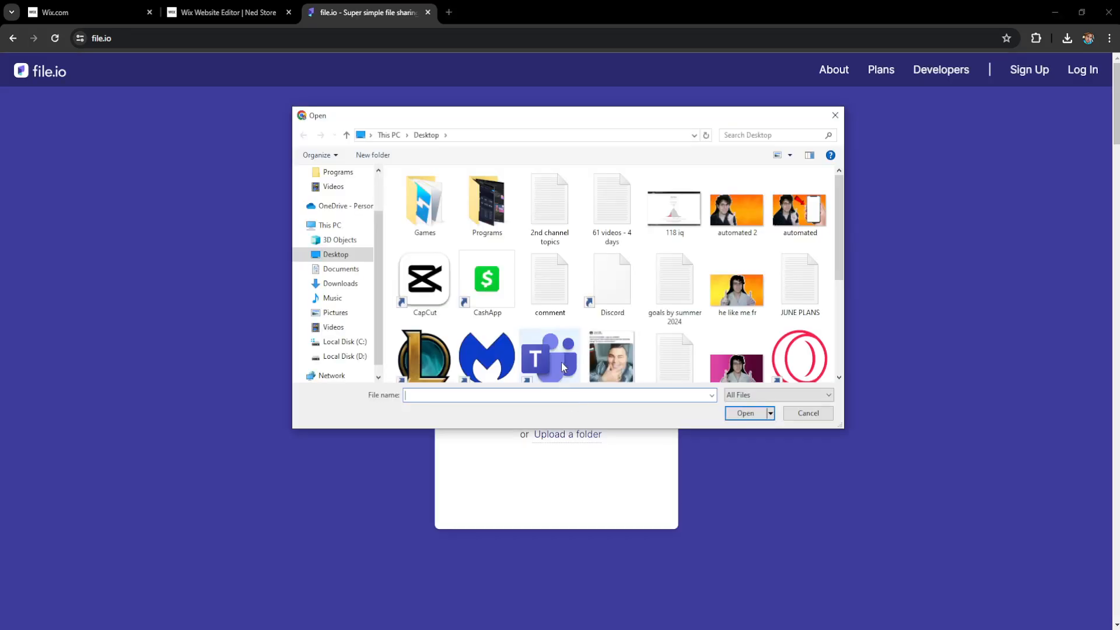
{"action": "left_click", "coordinate": [613, 283]}
{"action": "scroll", "coordinate": [619, 291], "scroll_direction": "down", "scroll_amount": 3}
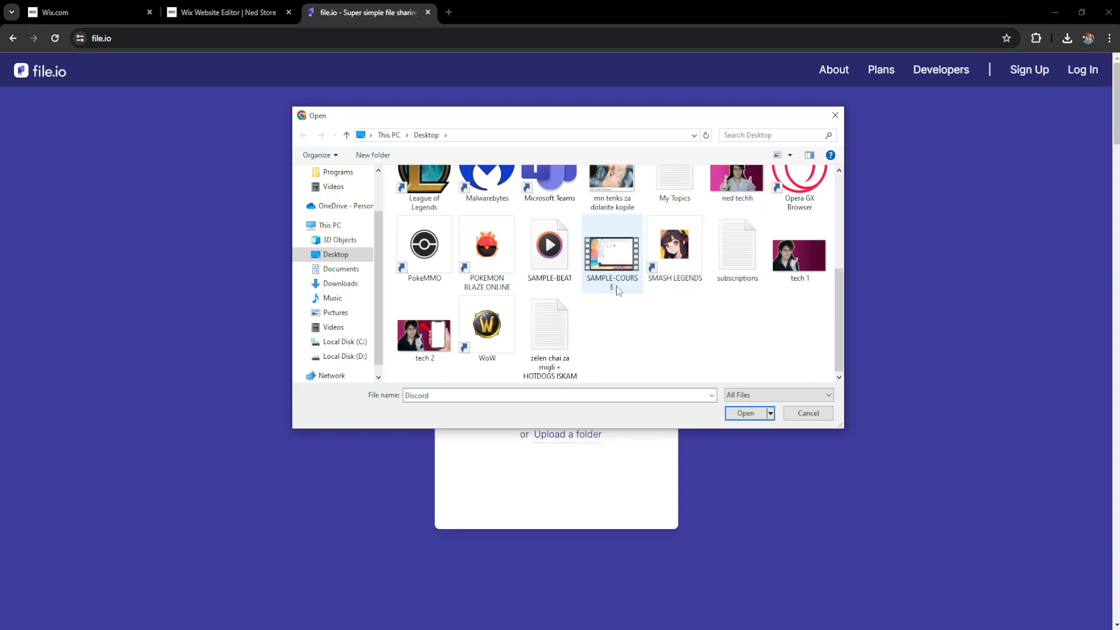
{"action": "left_click", "coordinate": [562, 267]}
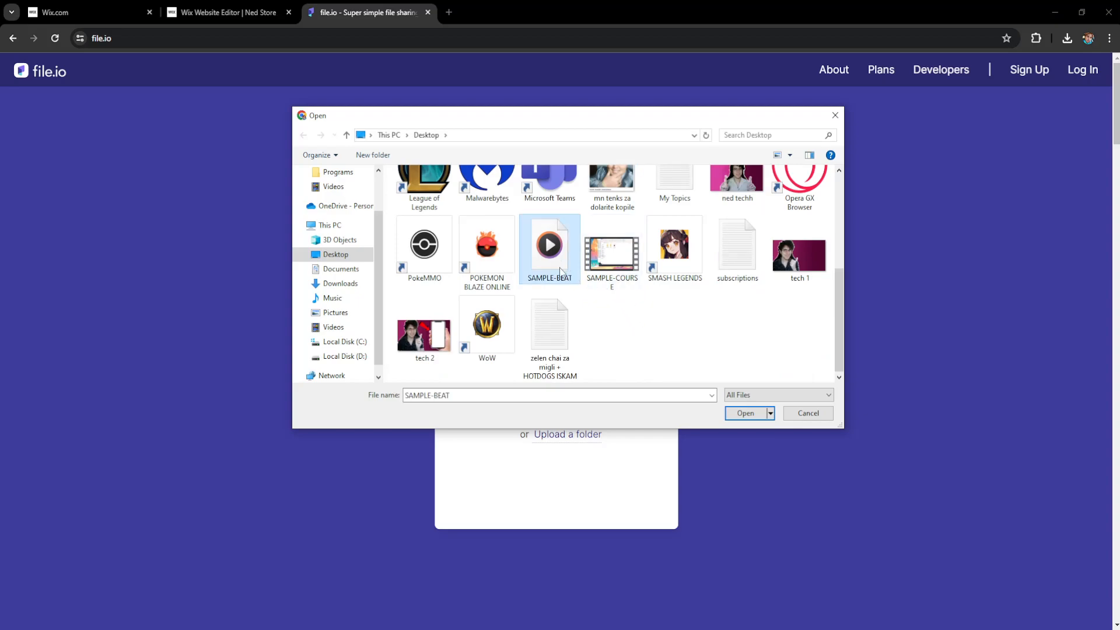
{"action": "left_click", "coordinate": [747, 413]}
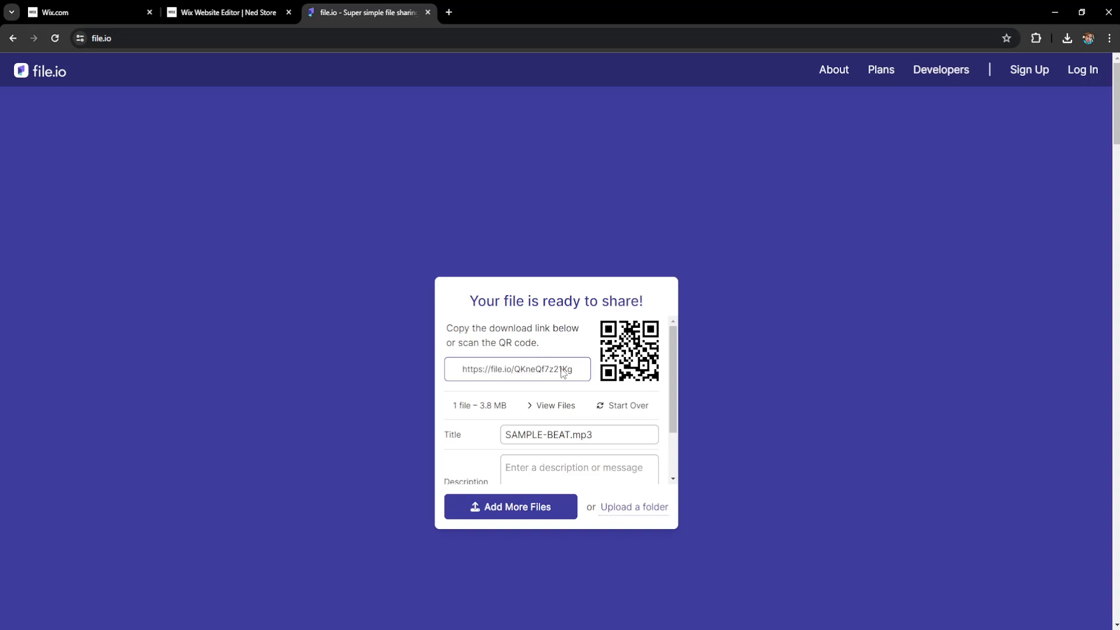
Step: Set the SAMPLE-BEAT.mp3 link to expire after 1 Years
{"action": "scroll", "coordinate": [562, 372], "scroll_direction": "down", "scroll_amount": 1}
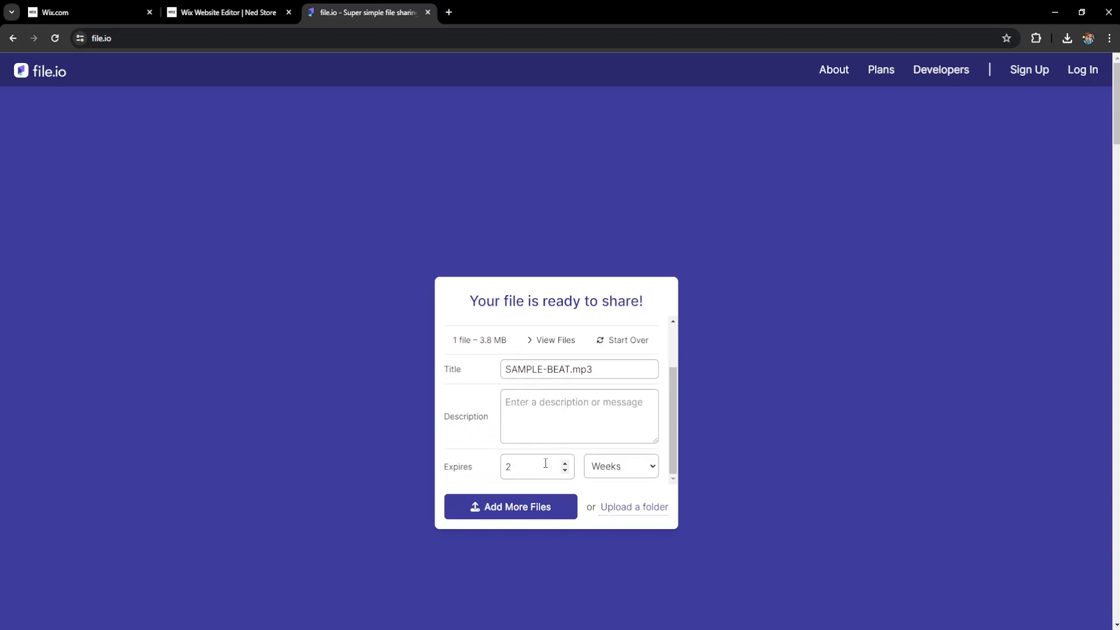
{"action": "left_click_drag", "start_coordinate": [517, 470], "coordinate": [474, 471]}
{"action": "type", "text": "1"}
{"action": "left_click", "coordinate": [640, 470]}
{"action": "left_click", "coordinate": [608, 532]}
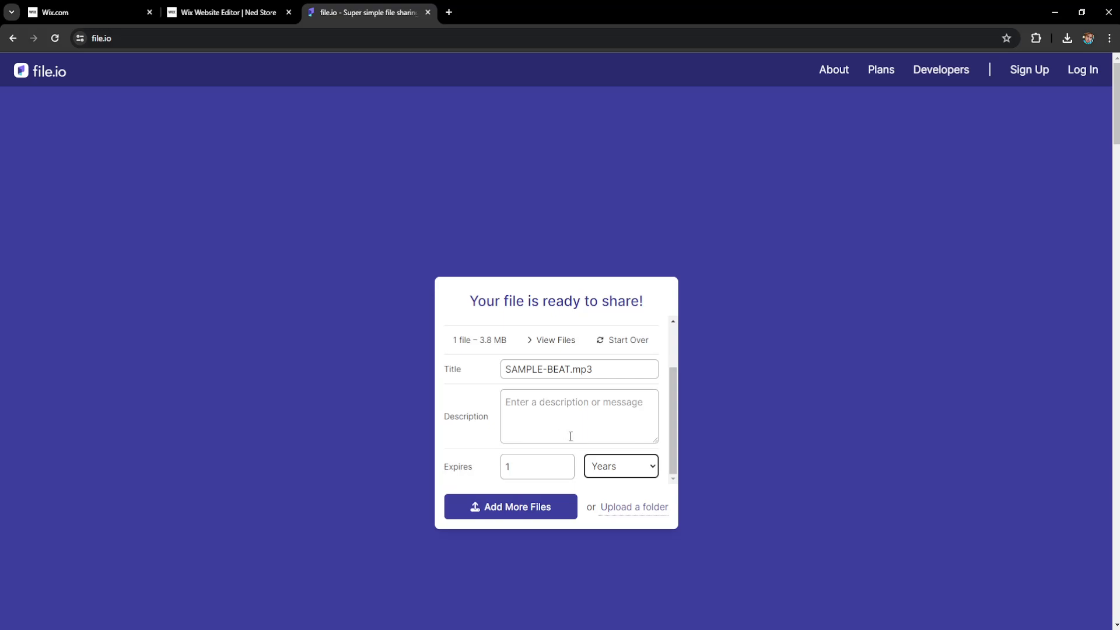
Step: Copy the file's download link and return to the Wix email editor
{"action": "scroll", "coordinate": [523, 380], "scroll_direction": "up", "scroll_amount": 2}
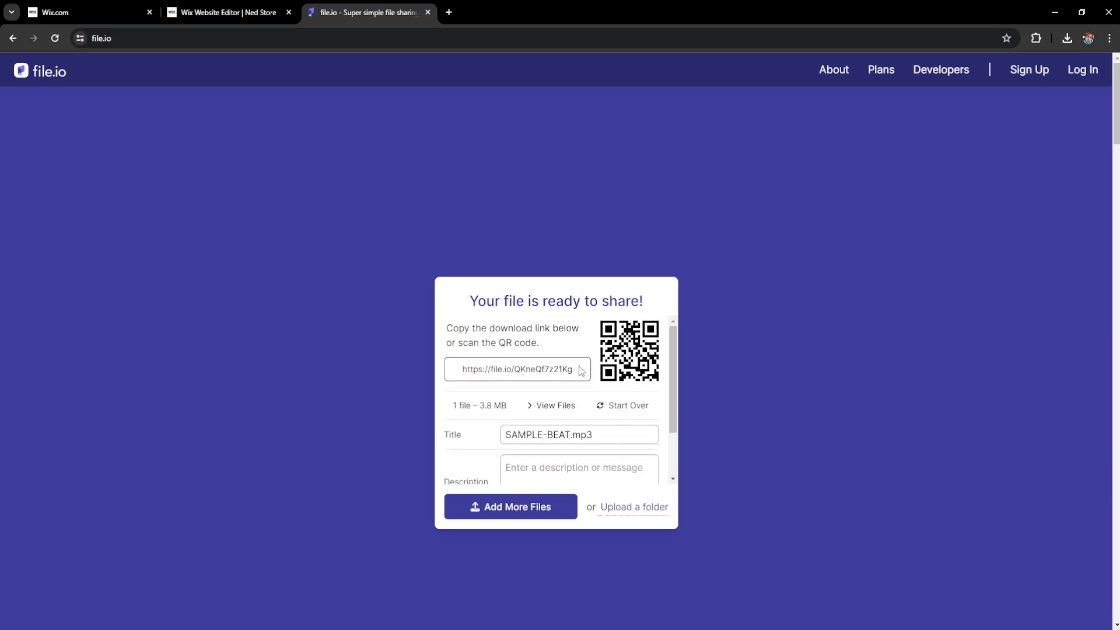
{"action": "left_click", "coordinate": [529, 375]}
{"action": "key", "text": "ctrl+c"}
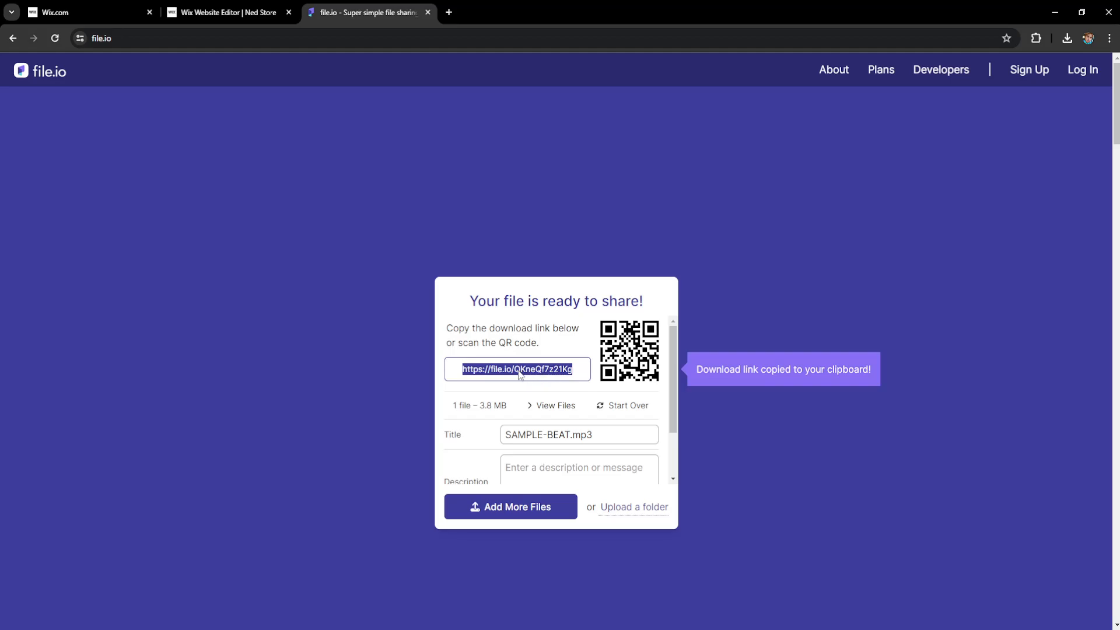
{"action": "left_click", "coordinate": [234, 5]}
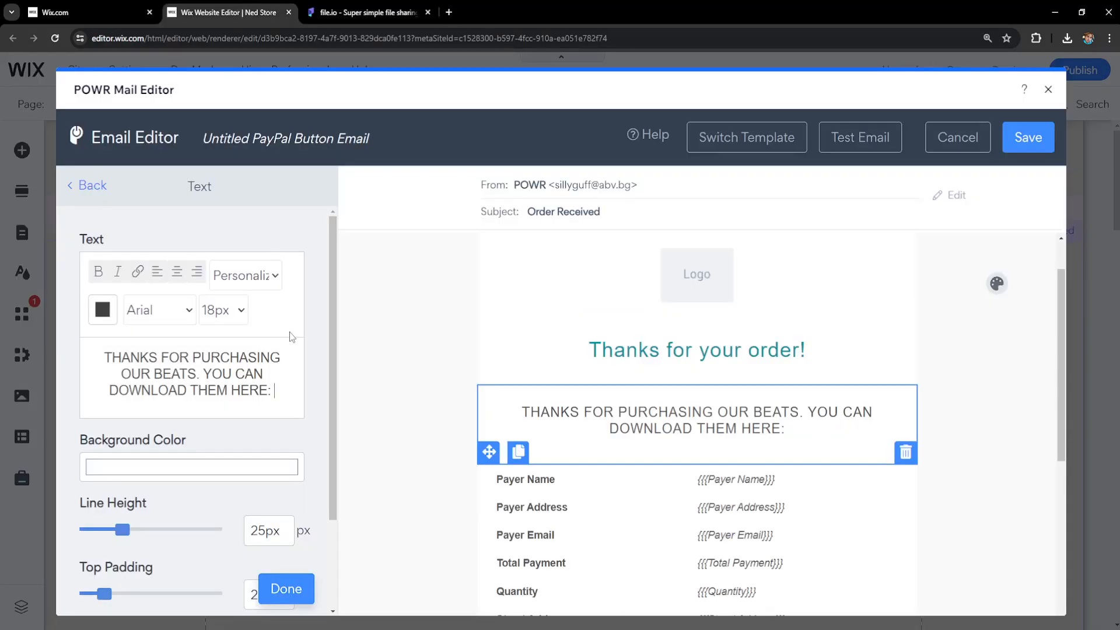
Step: Paste the file.io download link after the message and link the word HERE to it
{"action": "right_click", "coordinate": [282, 391]}
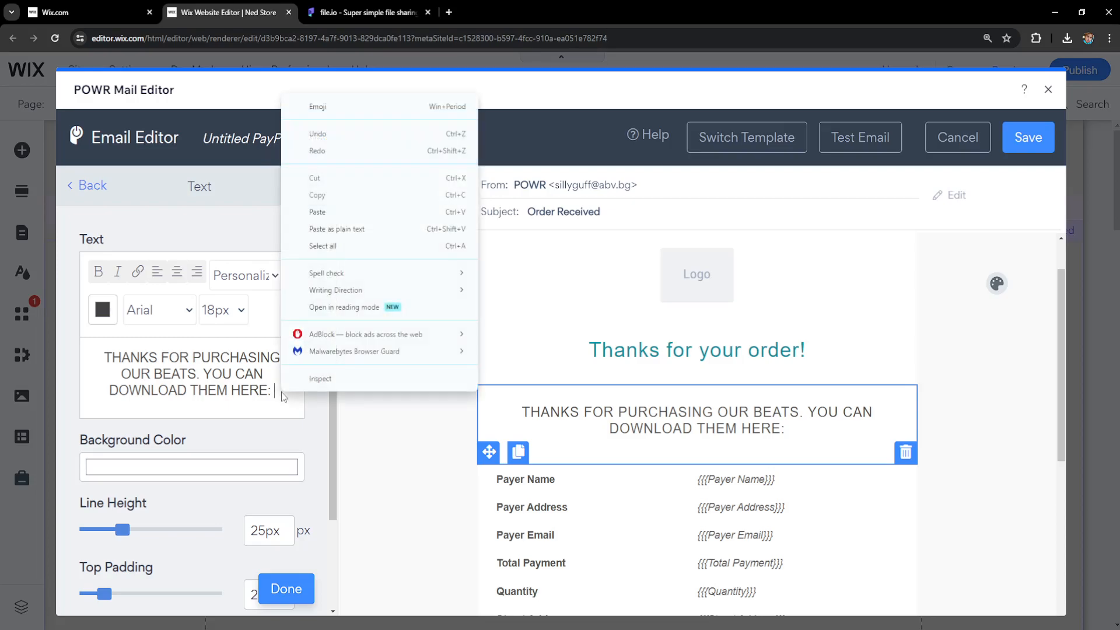
{"action": "left_click", "coordinate": [339, 213]}
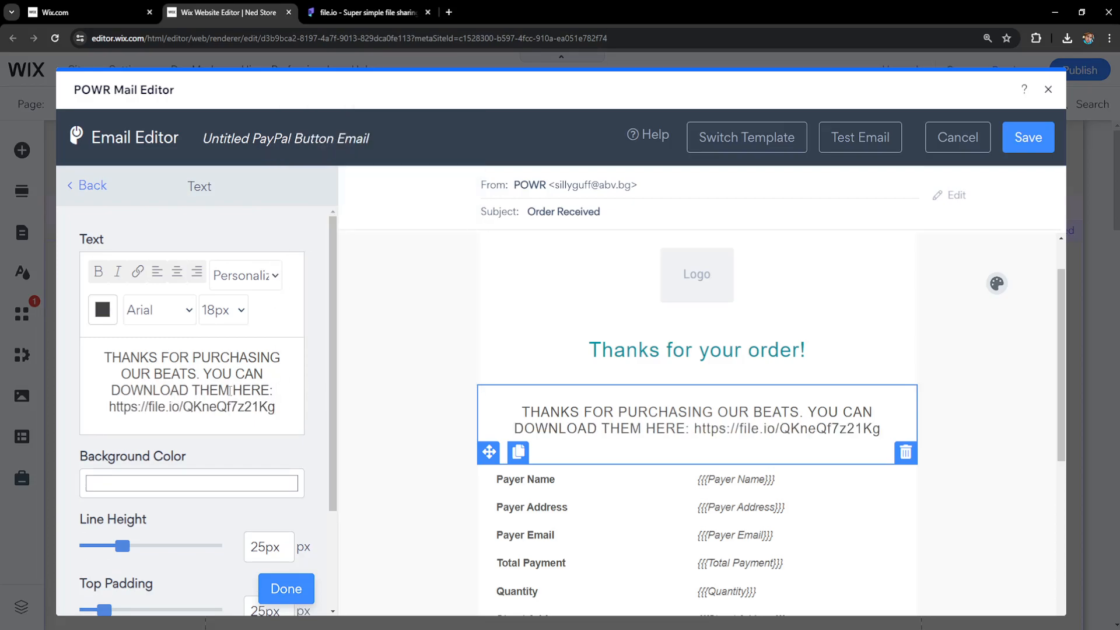
{"action": "left_click_drag", "start_coordinate": [235, 390], "coordinate": [268, 390]}
{"action": "left_click", "coordinate": [138, 274]}
{"action": "left_click", "coordinate": [475, 191]}
{"action": "right_click", "coordinate": [479, 191]}
{"action": "left_click", "coordinate": [516, 296]}
{"action": "left_click", "coordinate": [648, 240]}
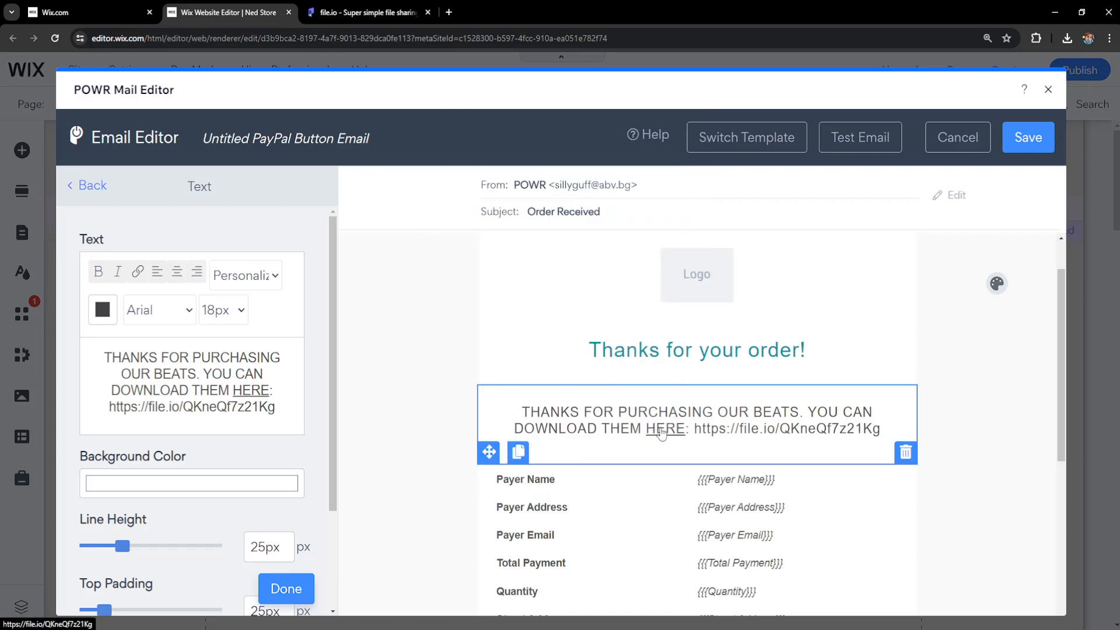
Step: Check the file.io share page, then save the autoresponder email and close the mail editor
{"action": "left_click", "coordinate": [382, 13]}
{"action": "left_click", "coordinate": [228, 12]}
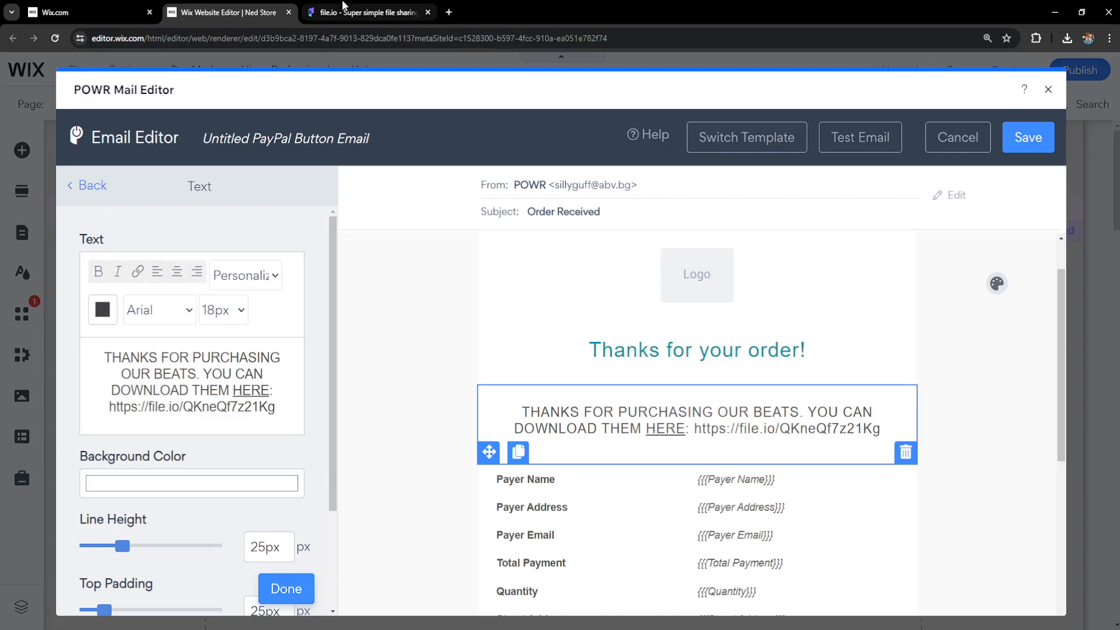
{"action": "left_click", "coordinate": [344, 5]}
{"action": "left_click", "coordinate": [241, 9]}
{"action": "left_click", "coordinate": [362, 11]}
{"action": "left_click", "coordinate": [228, 11]}
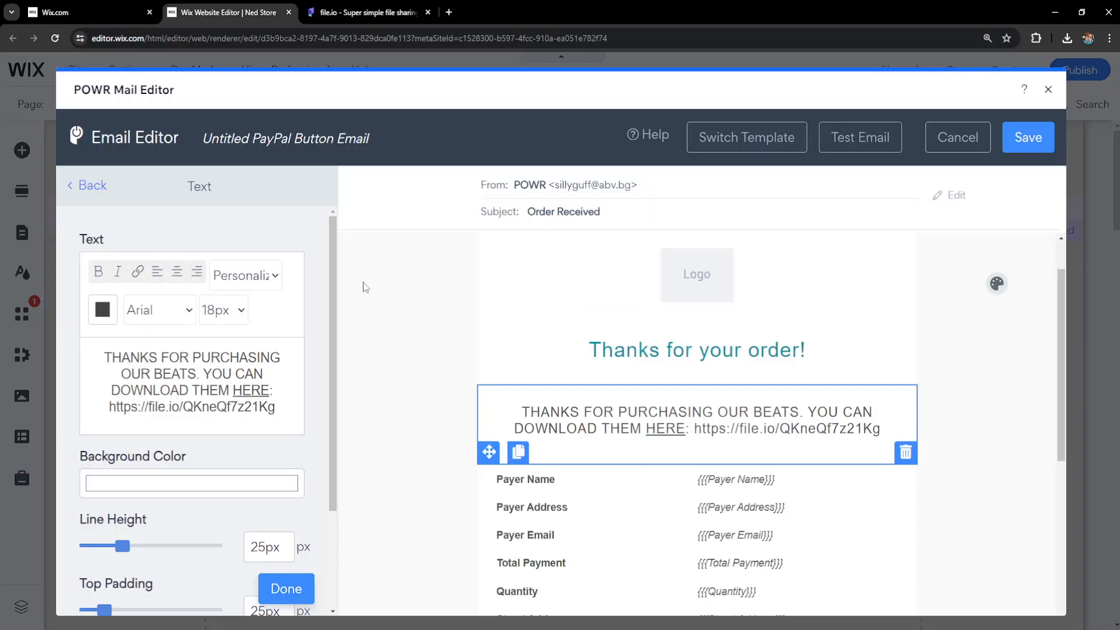
{"action": "left_click", "coordinate": [1028, 139]}
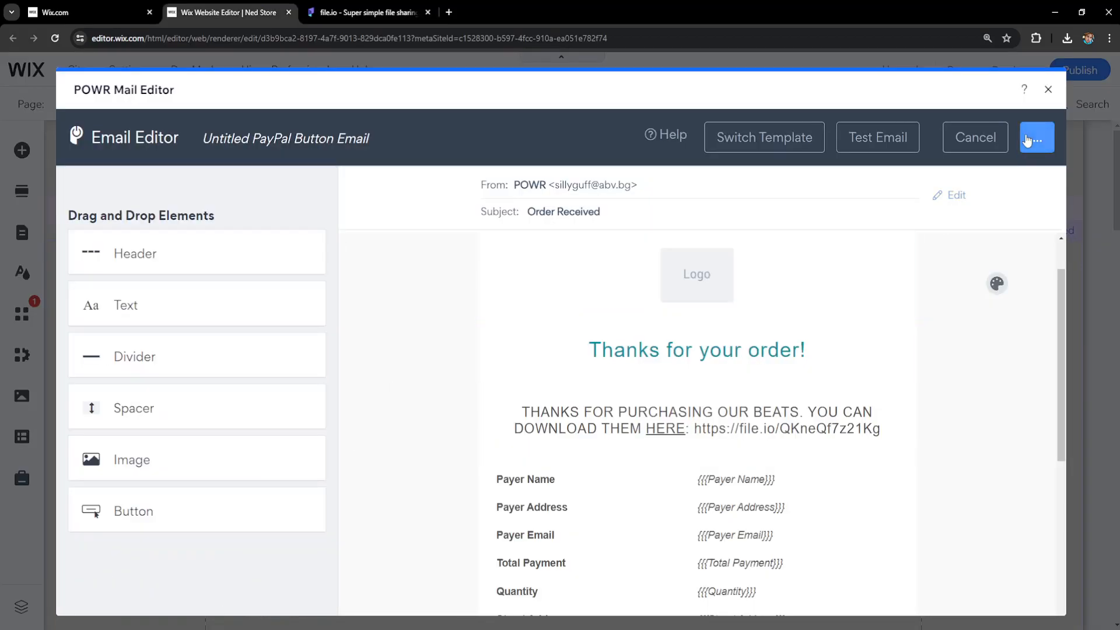
{"action": "left_click", "coordinate": [1054, 100]}
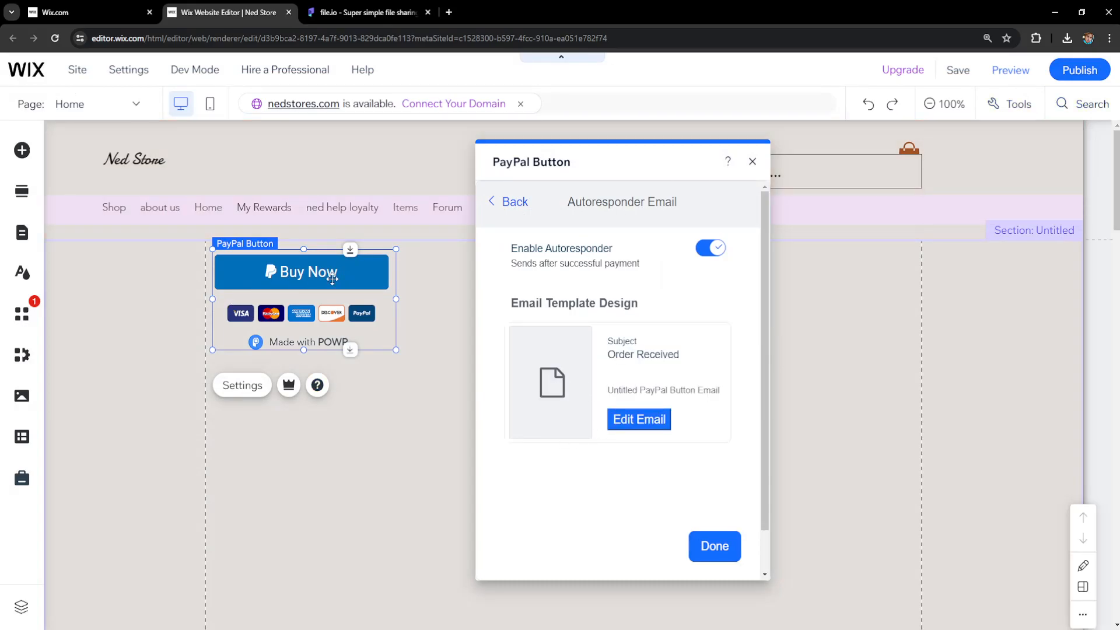
Step: Check the PayPal button's Product tab details, then close the PayPal Button settings panel
{"action": "left_click", "coordinate": [508, 205]}
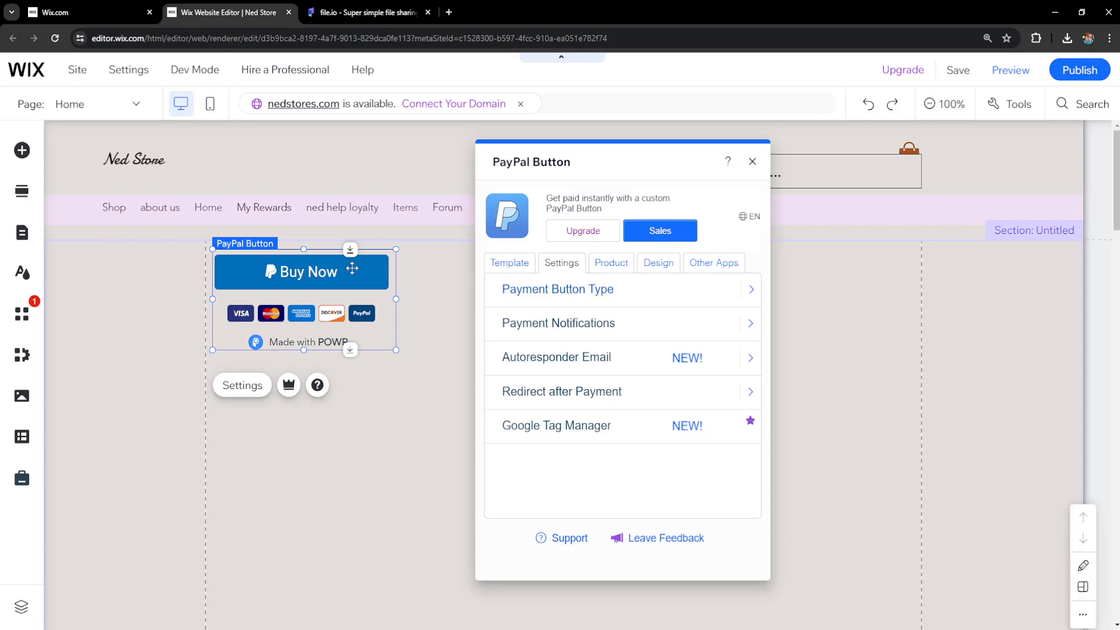
{"action": "left_click", "coordinate": [611, 267]}
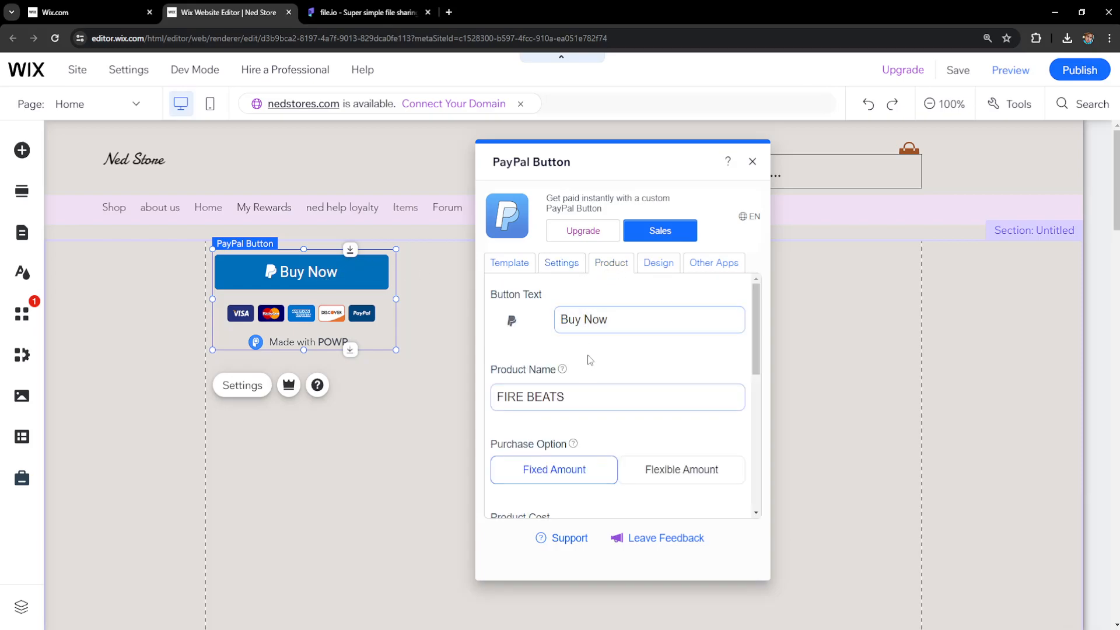
{"action": "scroll", "coordinate": [590, 361], "scroll_direction": "down", "scroll_amount": 3}
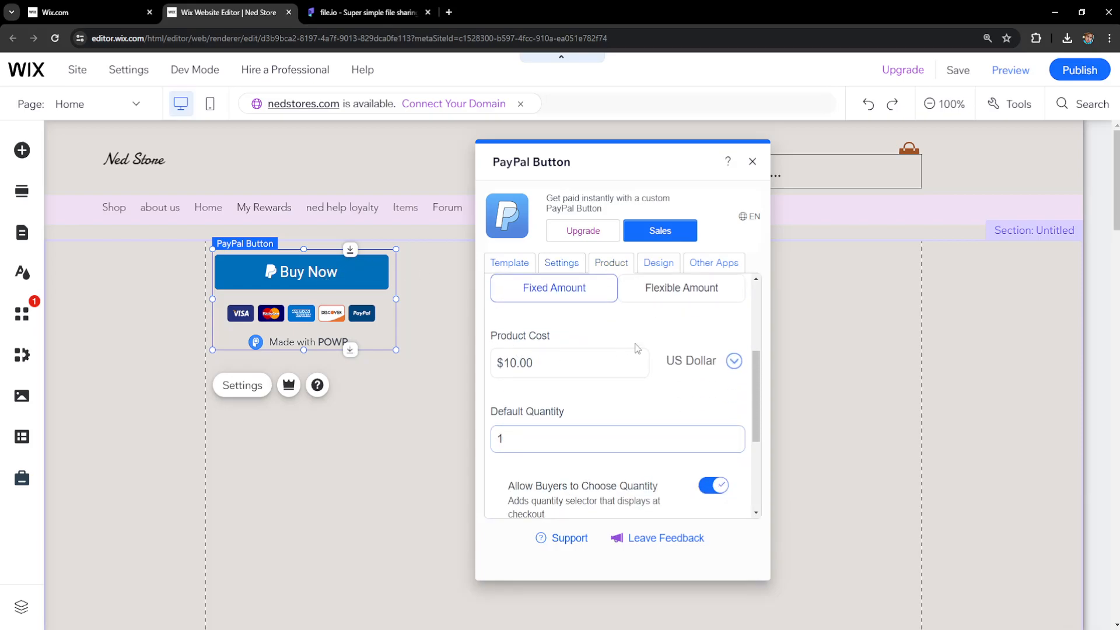
{"action": "left_click", "coordinate": [567, 264]}
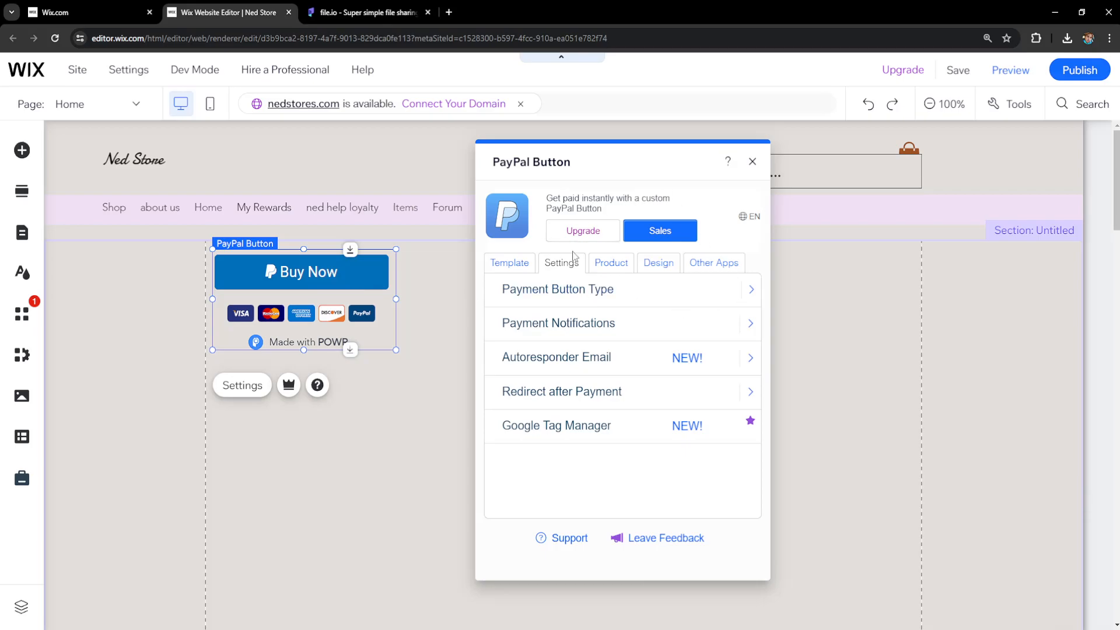
{"action": "left_click", "coordinate": [752, 162]}
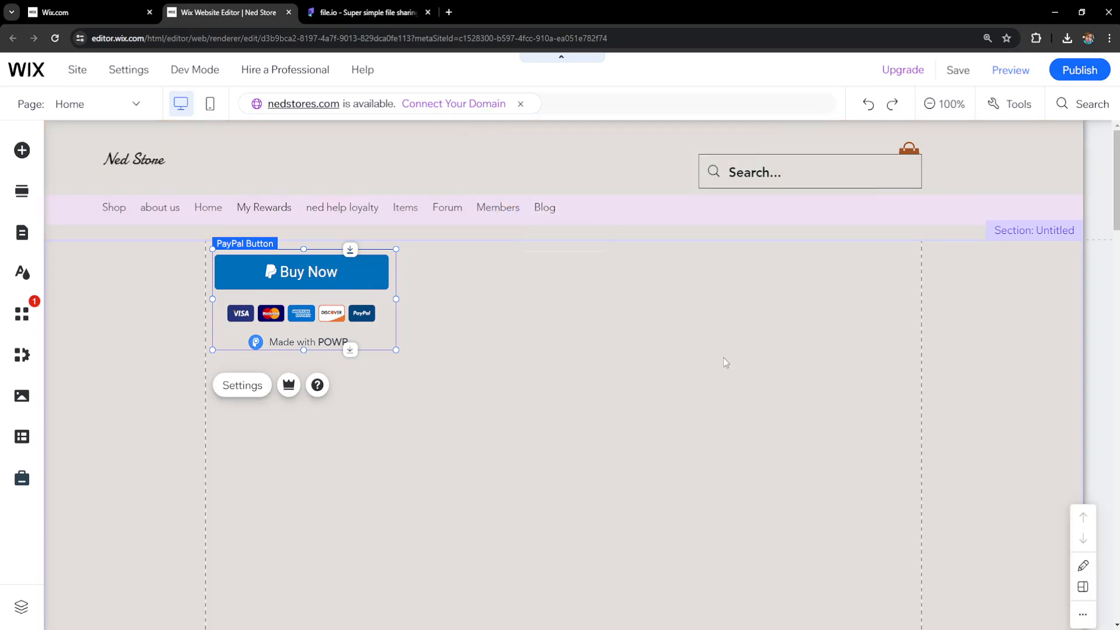